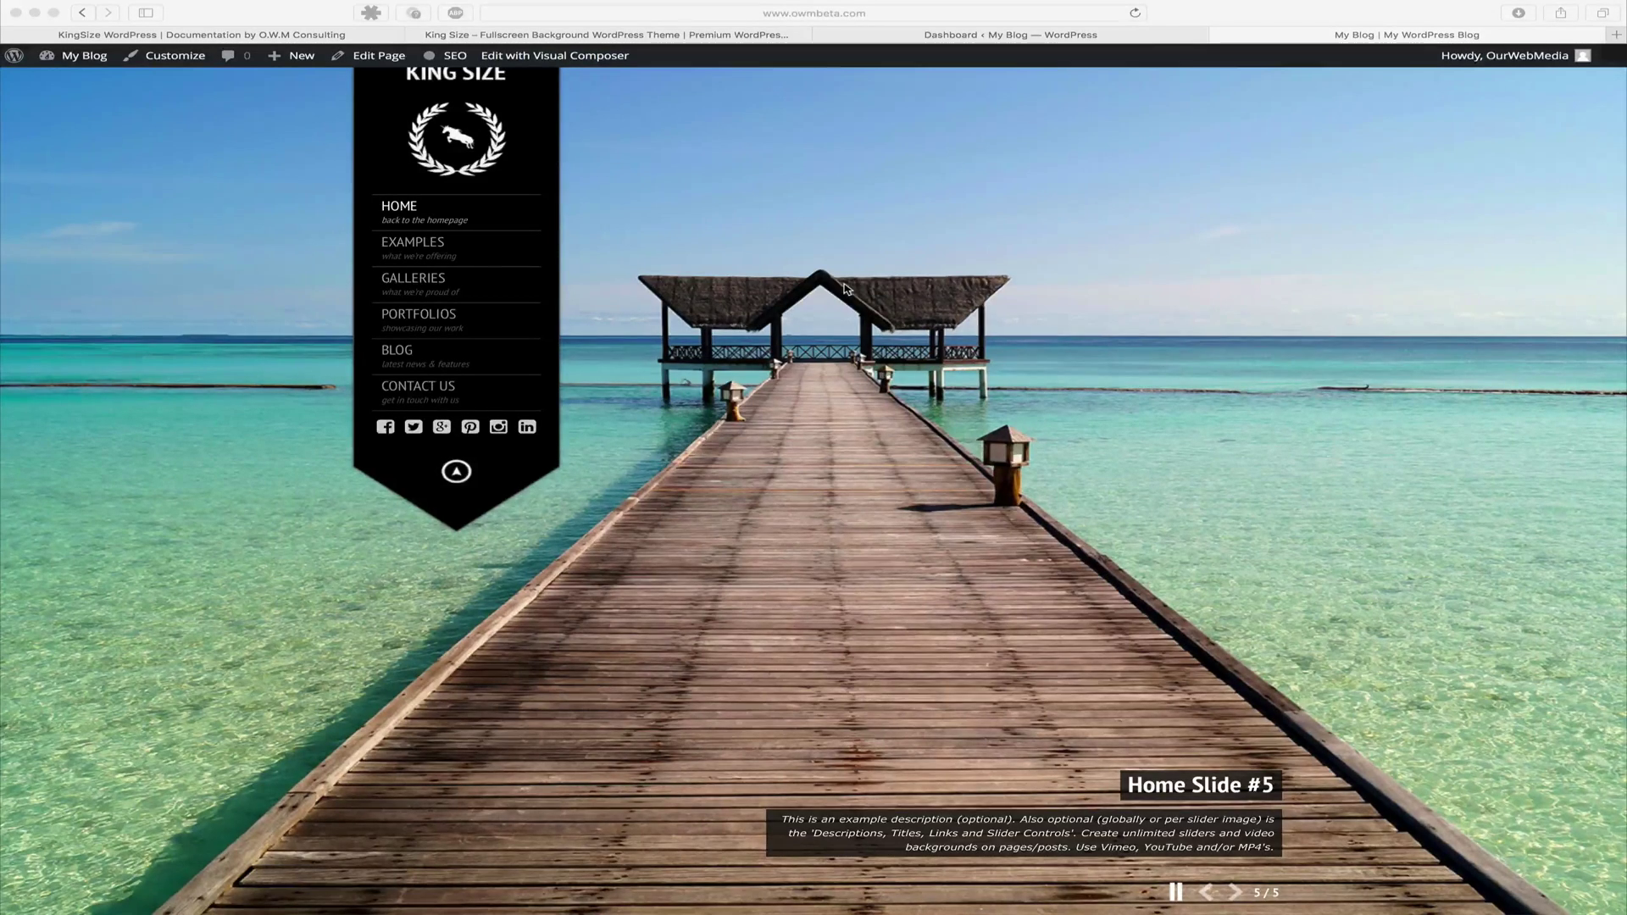
Step: From the Dashboard, add a new page and title it 'Contact Page Example'
{"action": "left_click", "coordinate": [1015, 36]}
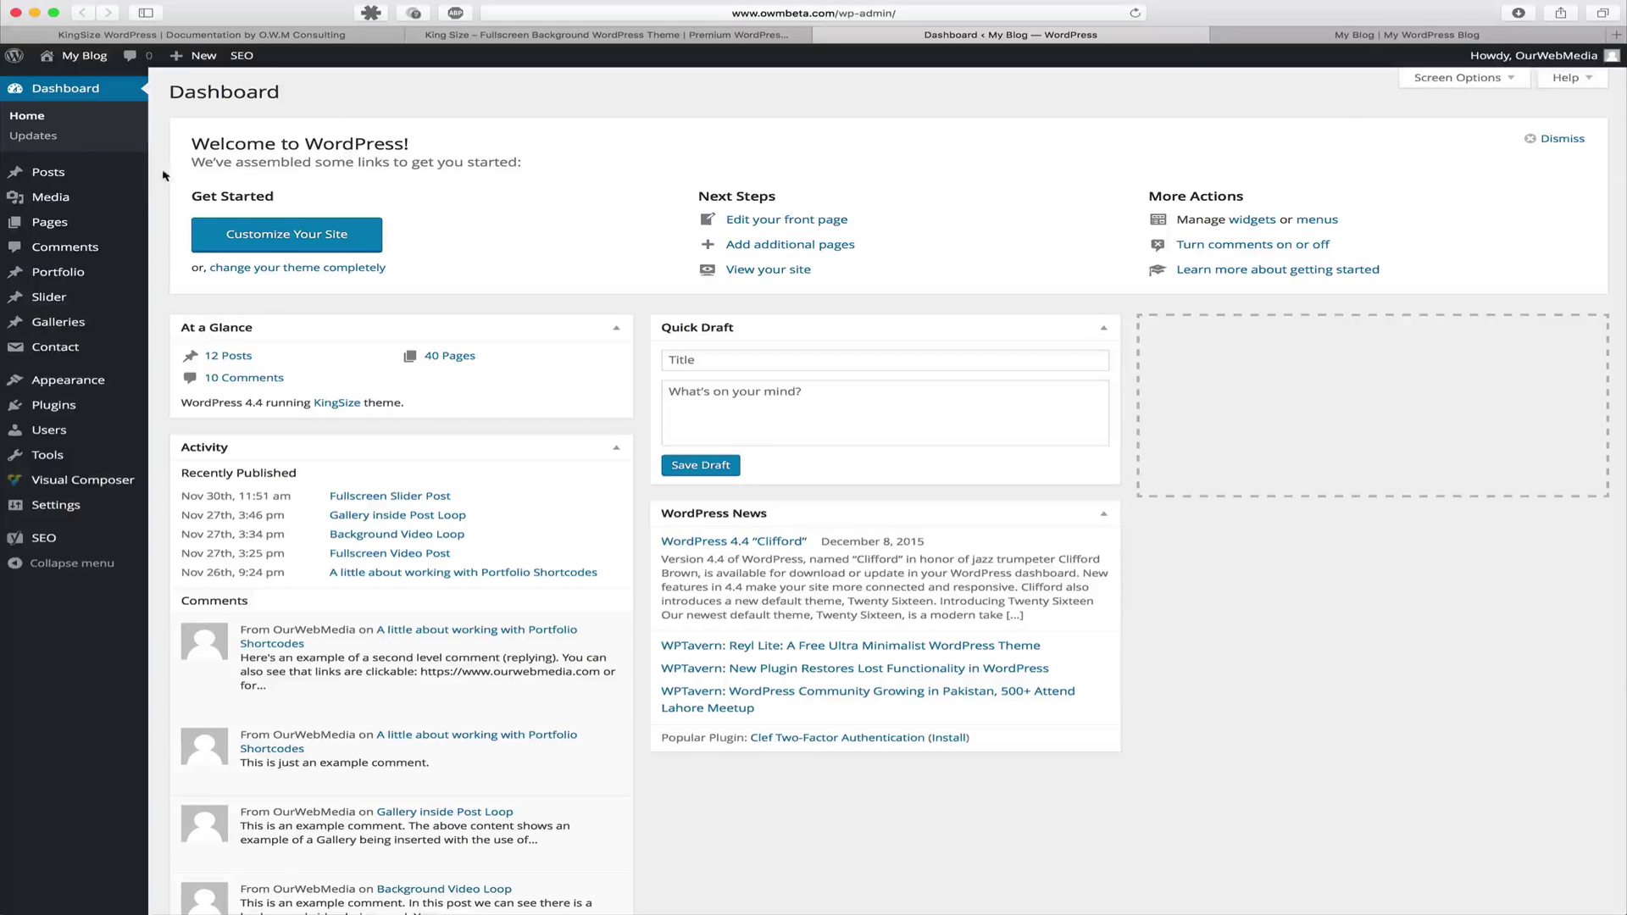
{"action": "scroll", "coordinate": [115, 227], "scroll_direction": "down", "scroll_amount": 1}
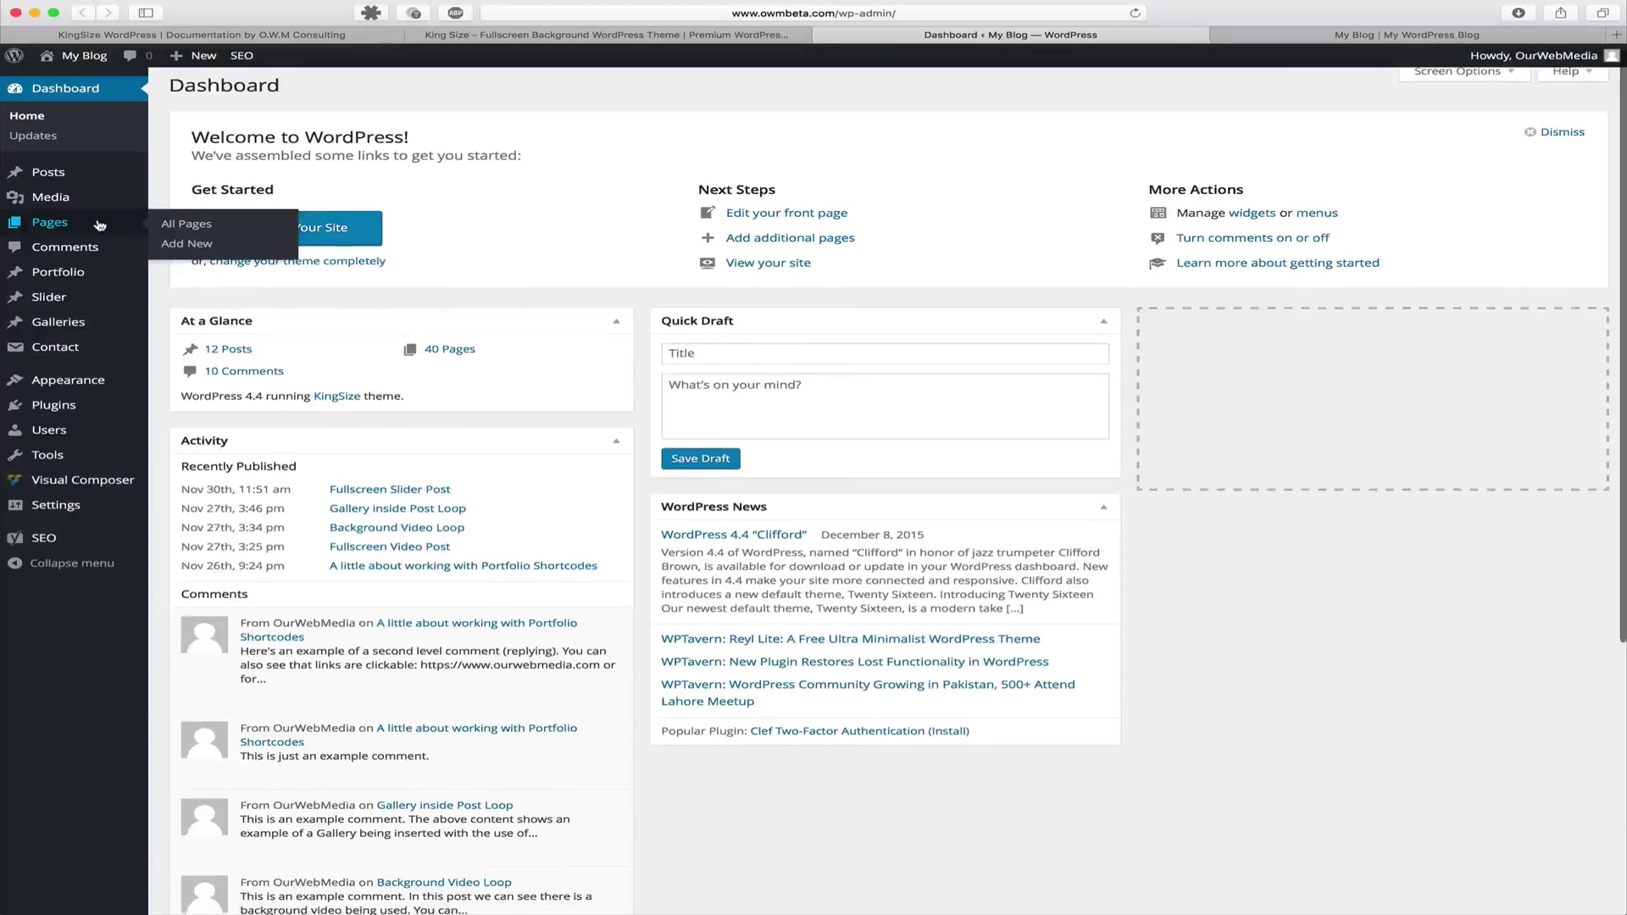
{"action": "left_click", "coordinate": [187, 244]}
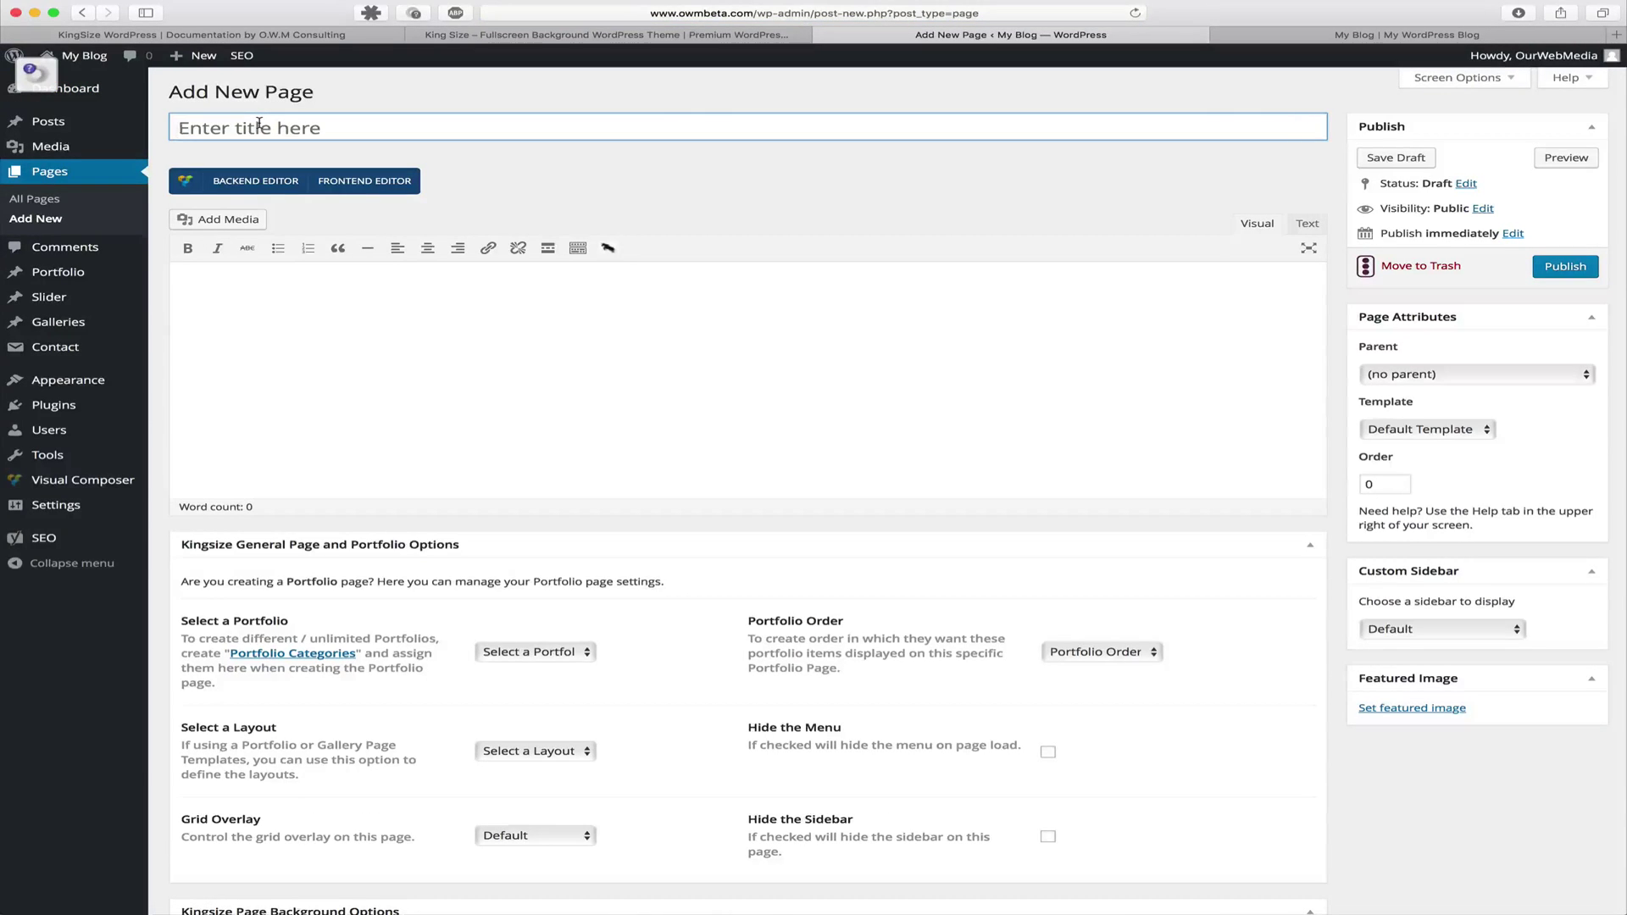
{"action": "left_click", "coordinate": [258, 124]}
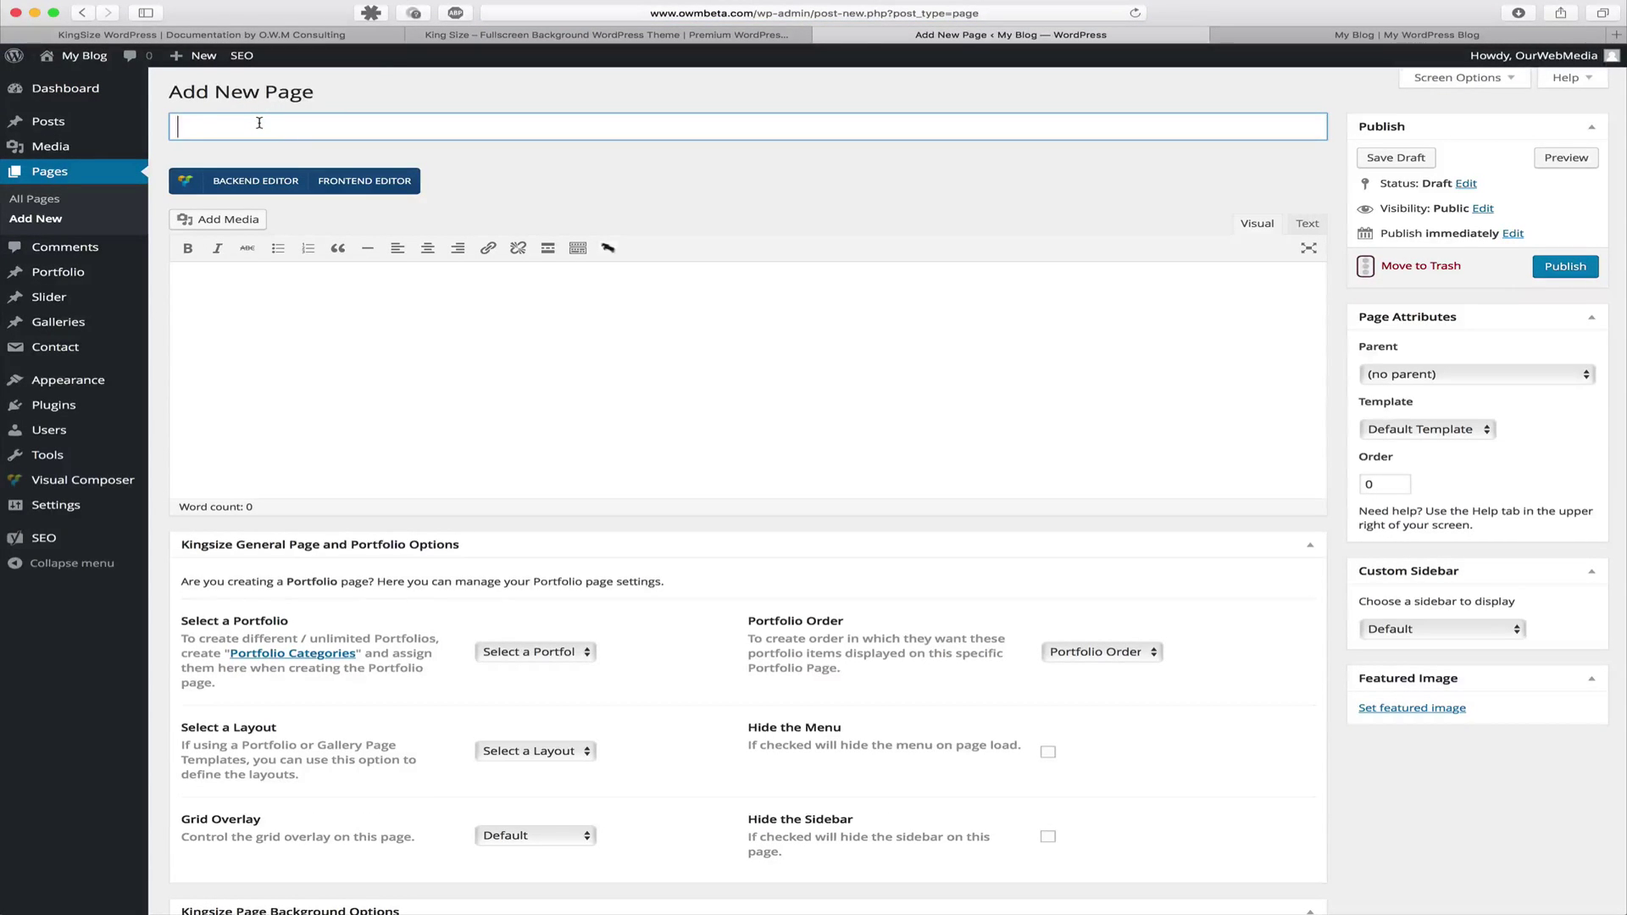
{"action": "type", "text": "Contact Pa"}
{"action": "type", "text": "ge Example"}
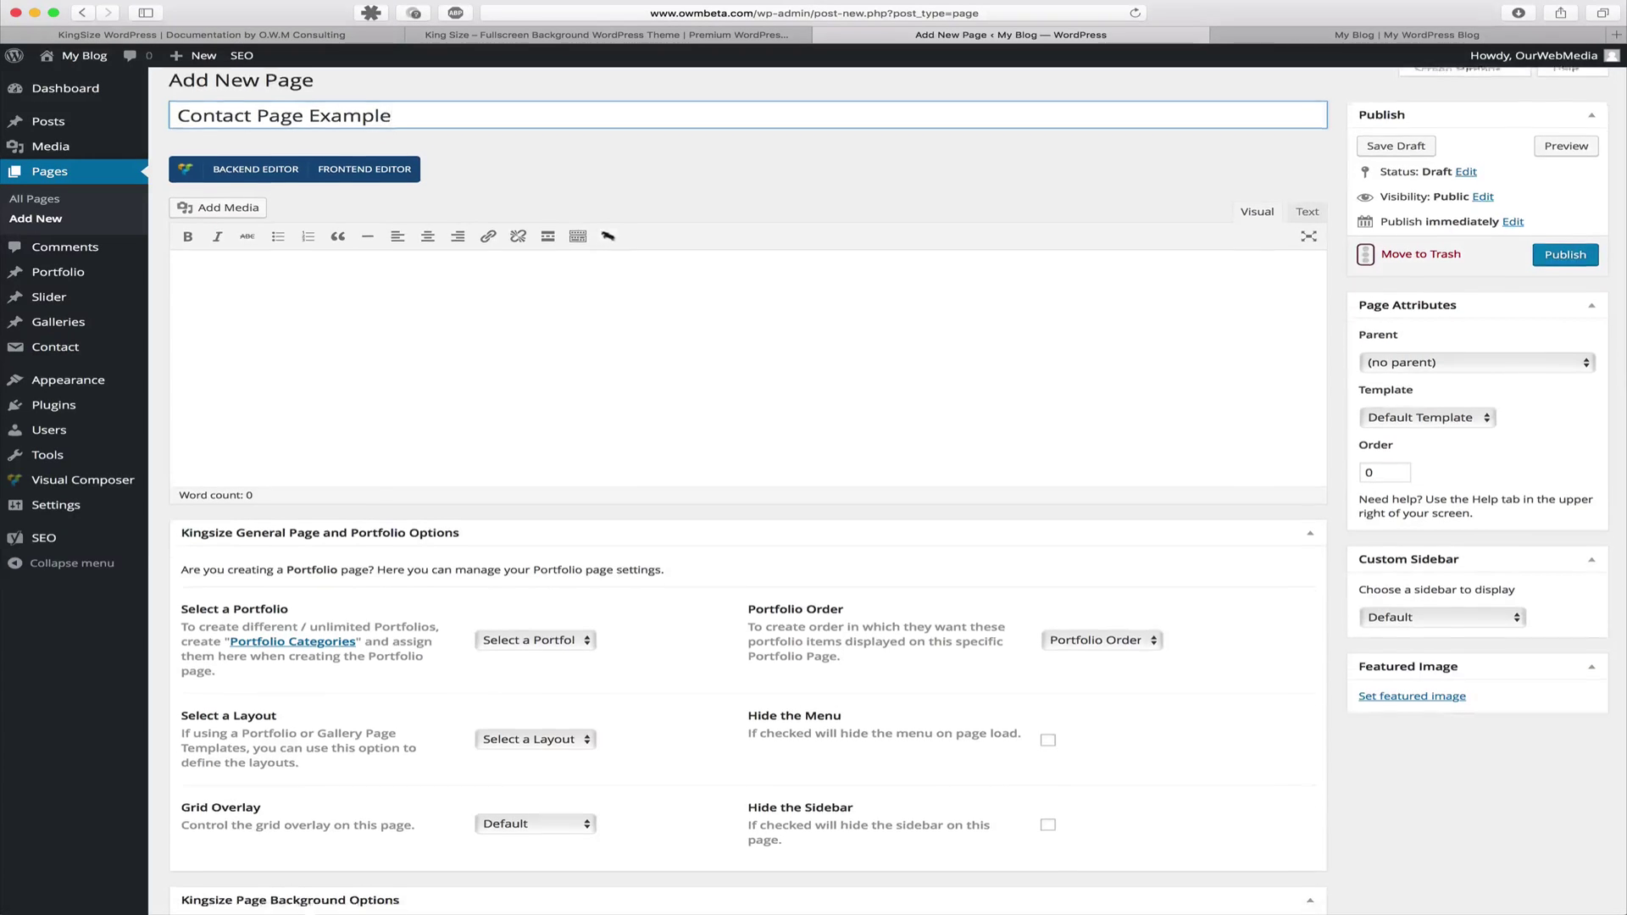
Step: Apply the Contact Page template to Contact Page Example and publish it
{"action": "left_click", "coordinate": [1419, 427]}
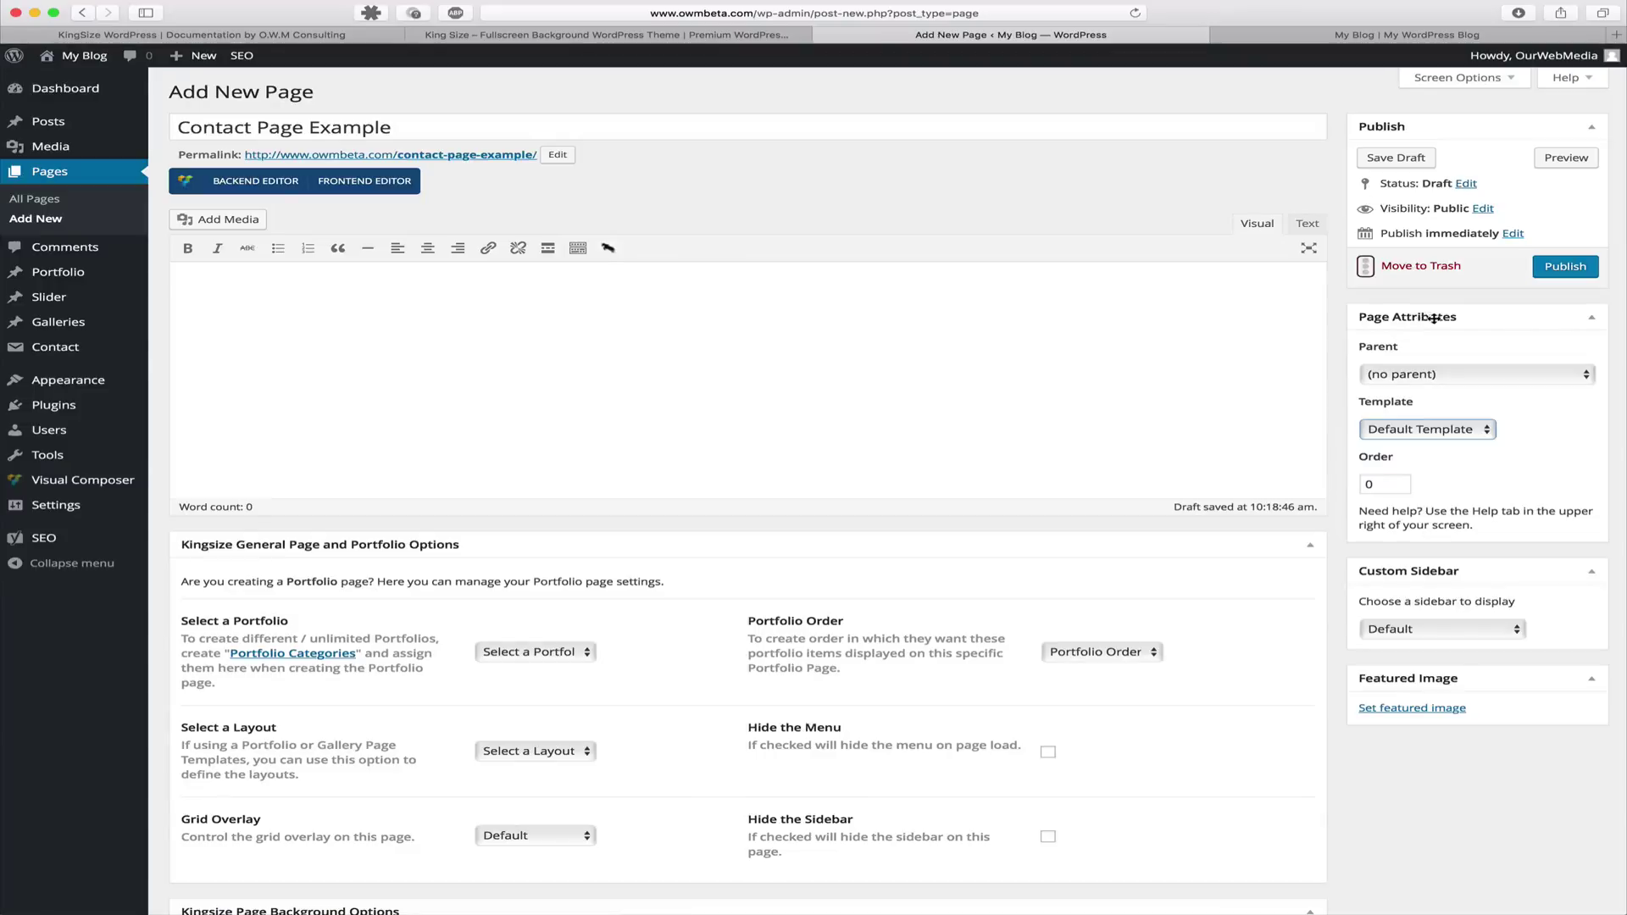
{"action": "left_click", "coordinate": [1365, 401]}
{"action": "left_click", "coordinate": [1400, 430]}
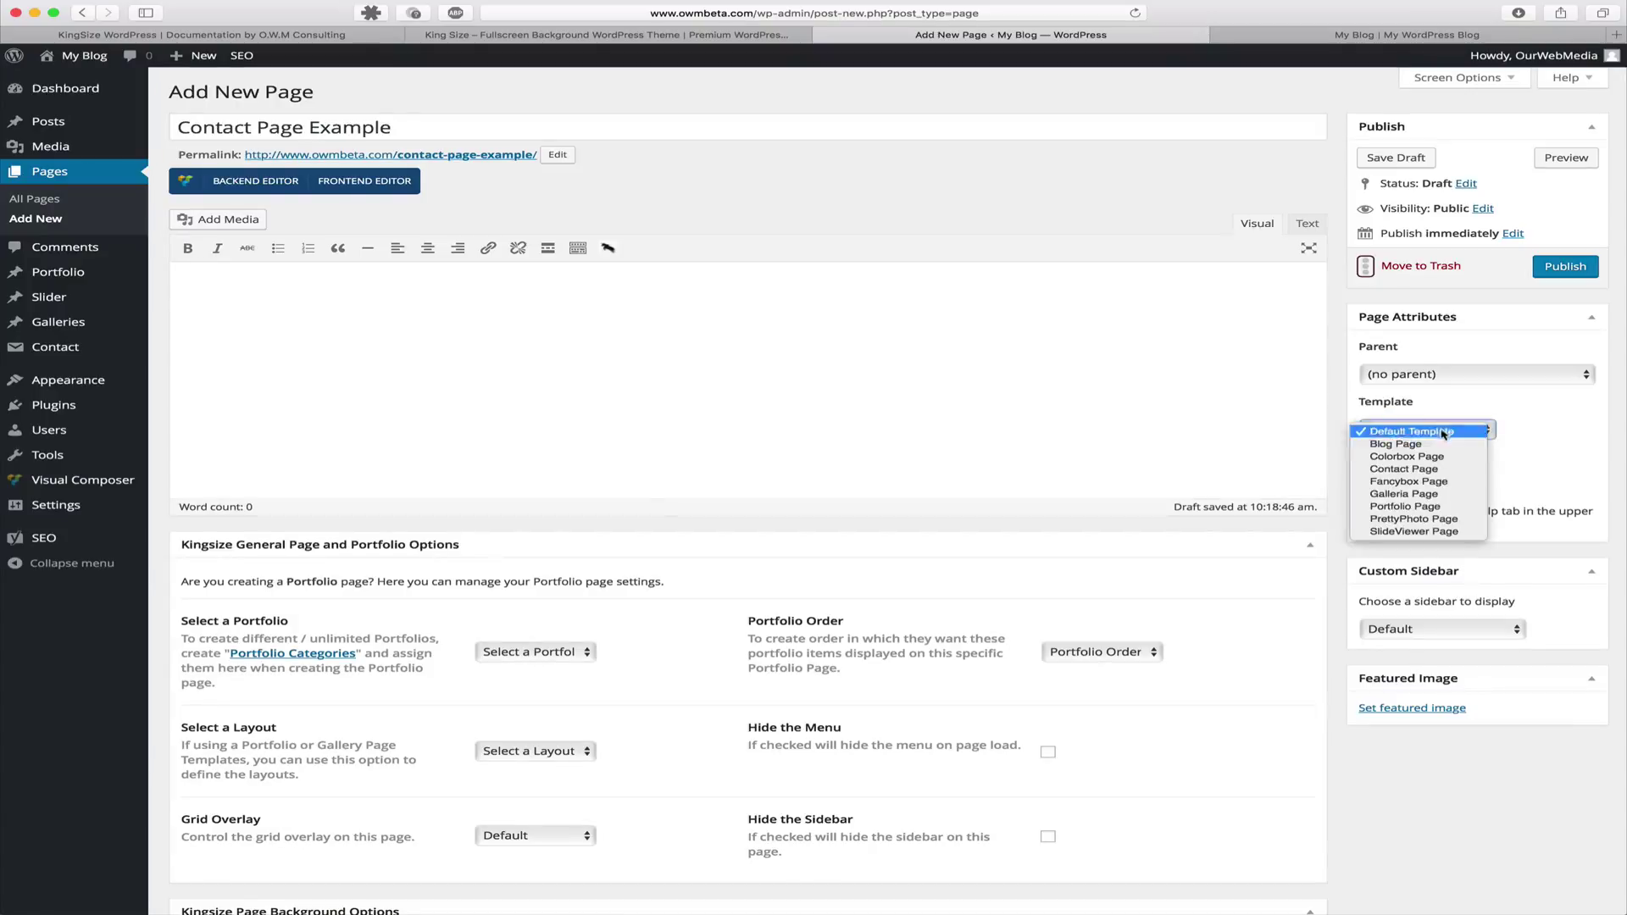
{"action": "left_click", "coordinate": [1413, 472]}
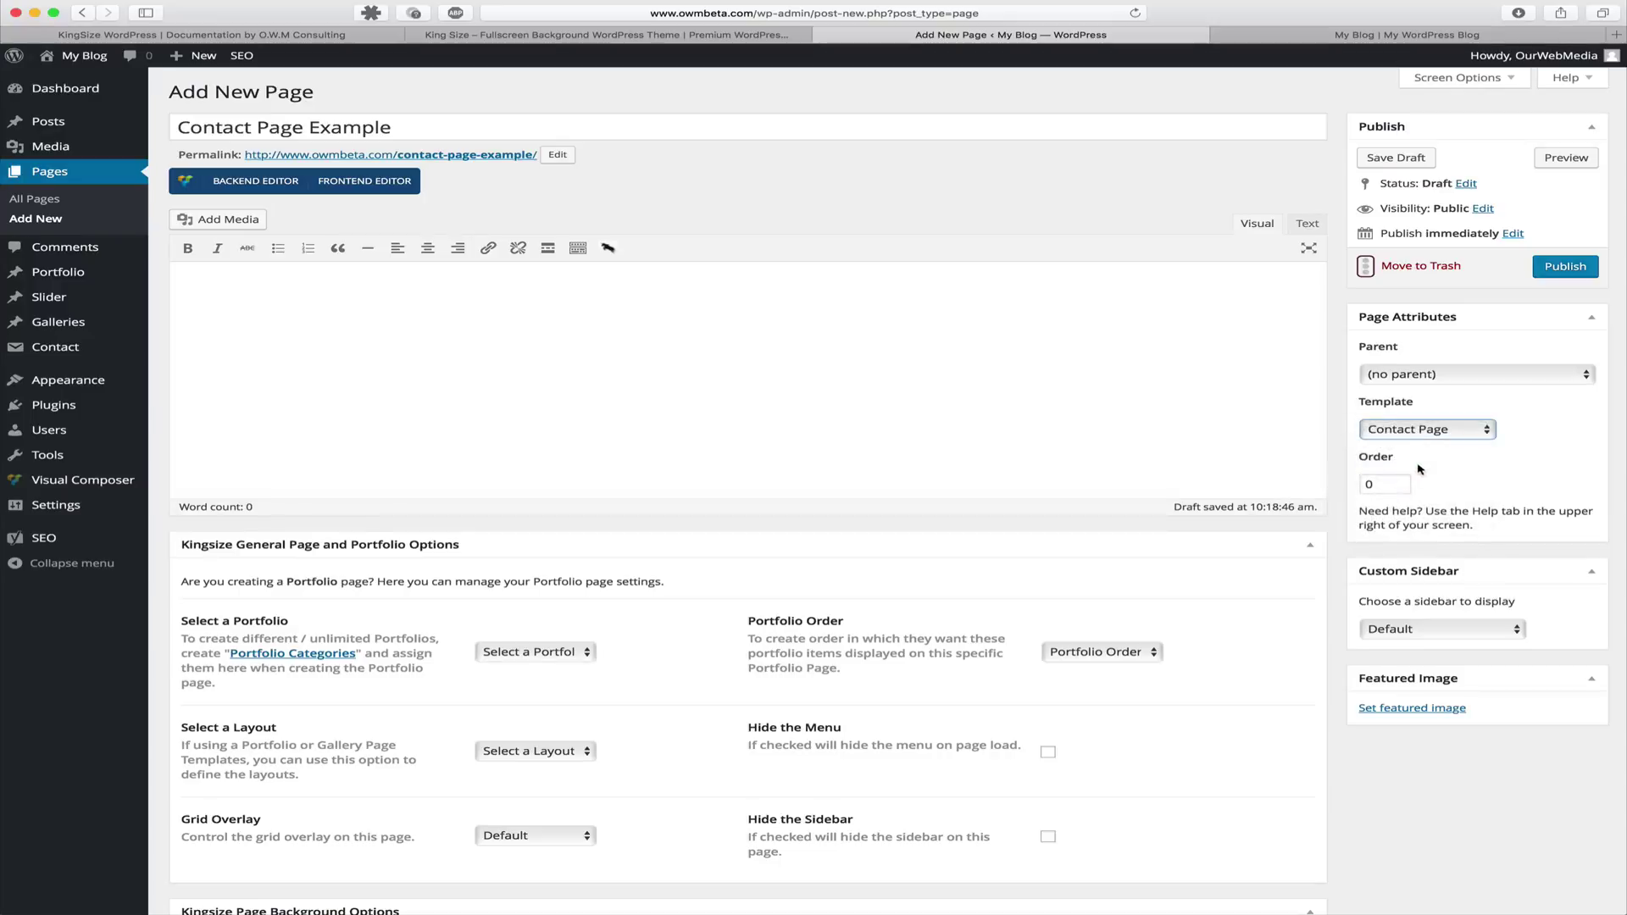
{"action": "left_click", "coordinate": [1592, 273]}
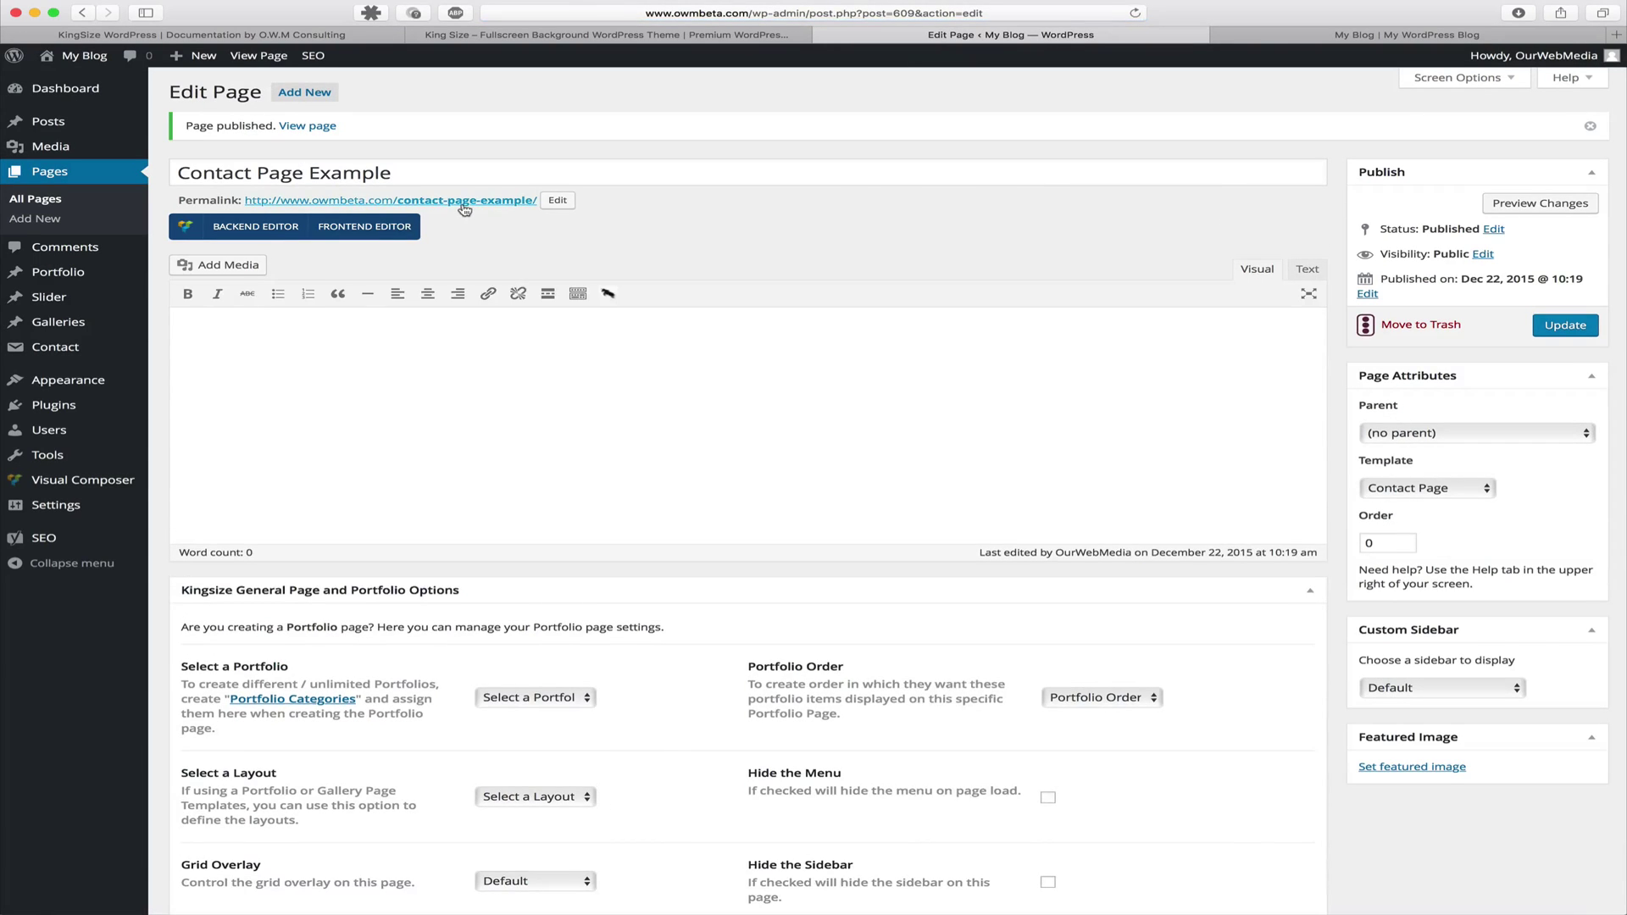
Step: View the published page live and try its message and name fields
{"action": "left_click", "coordinate": [463, 210], "text": "super"}
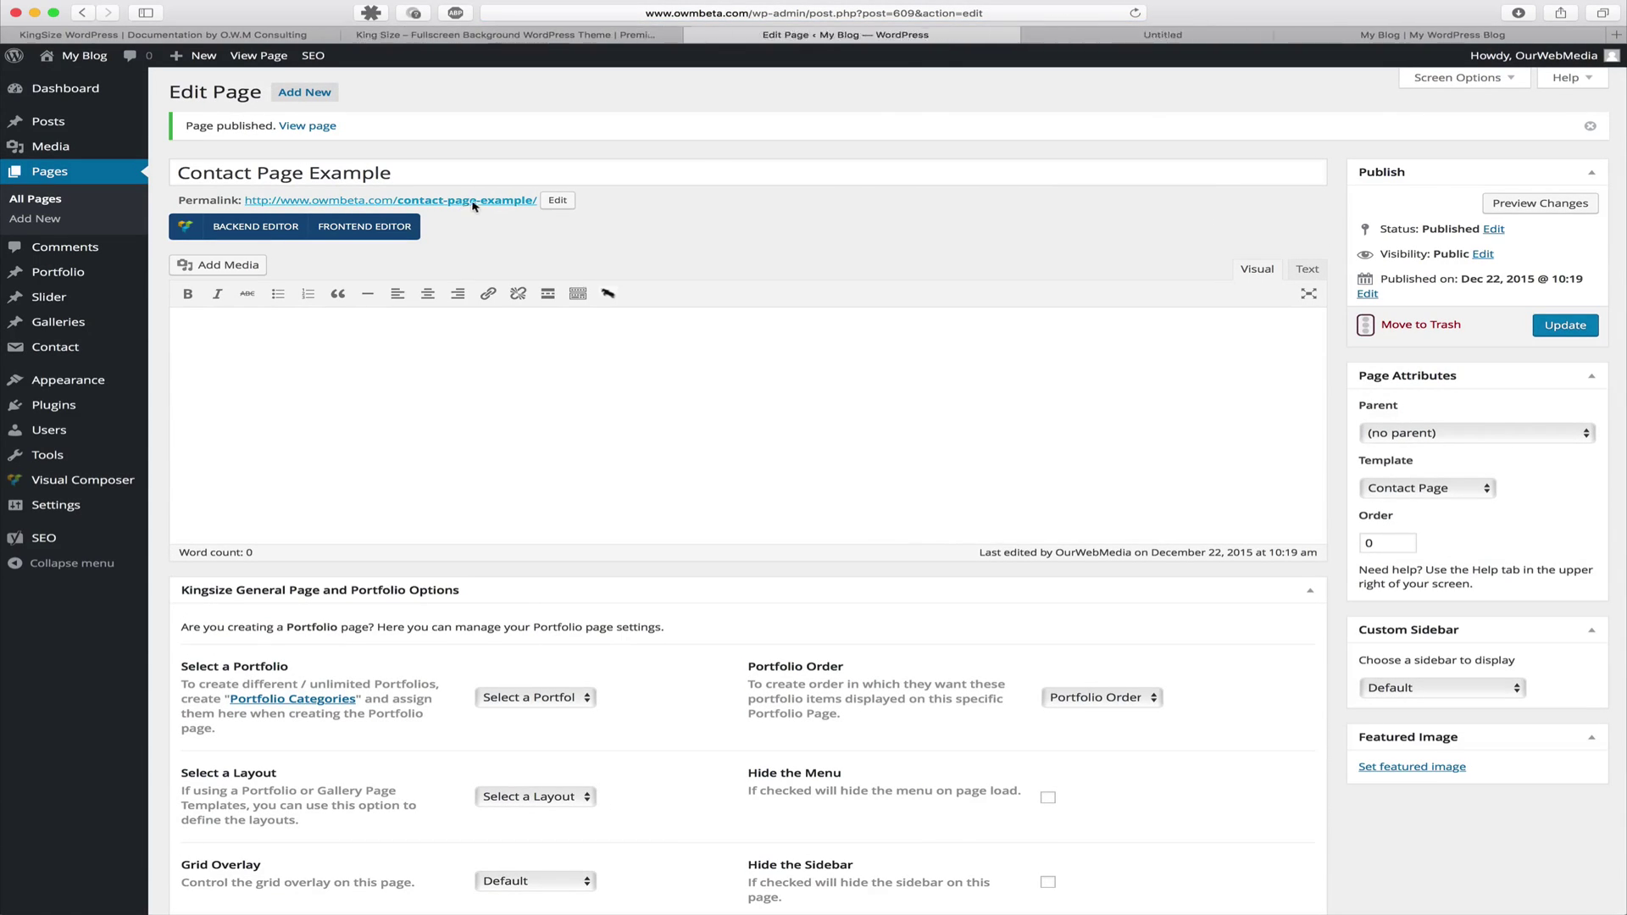
{"action": "left_click", "coordinate": [1034, 42]}
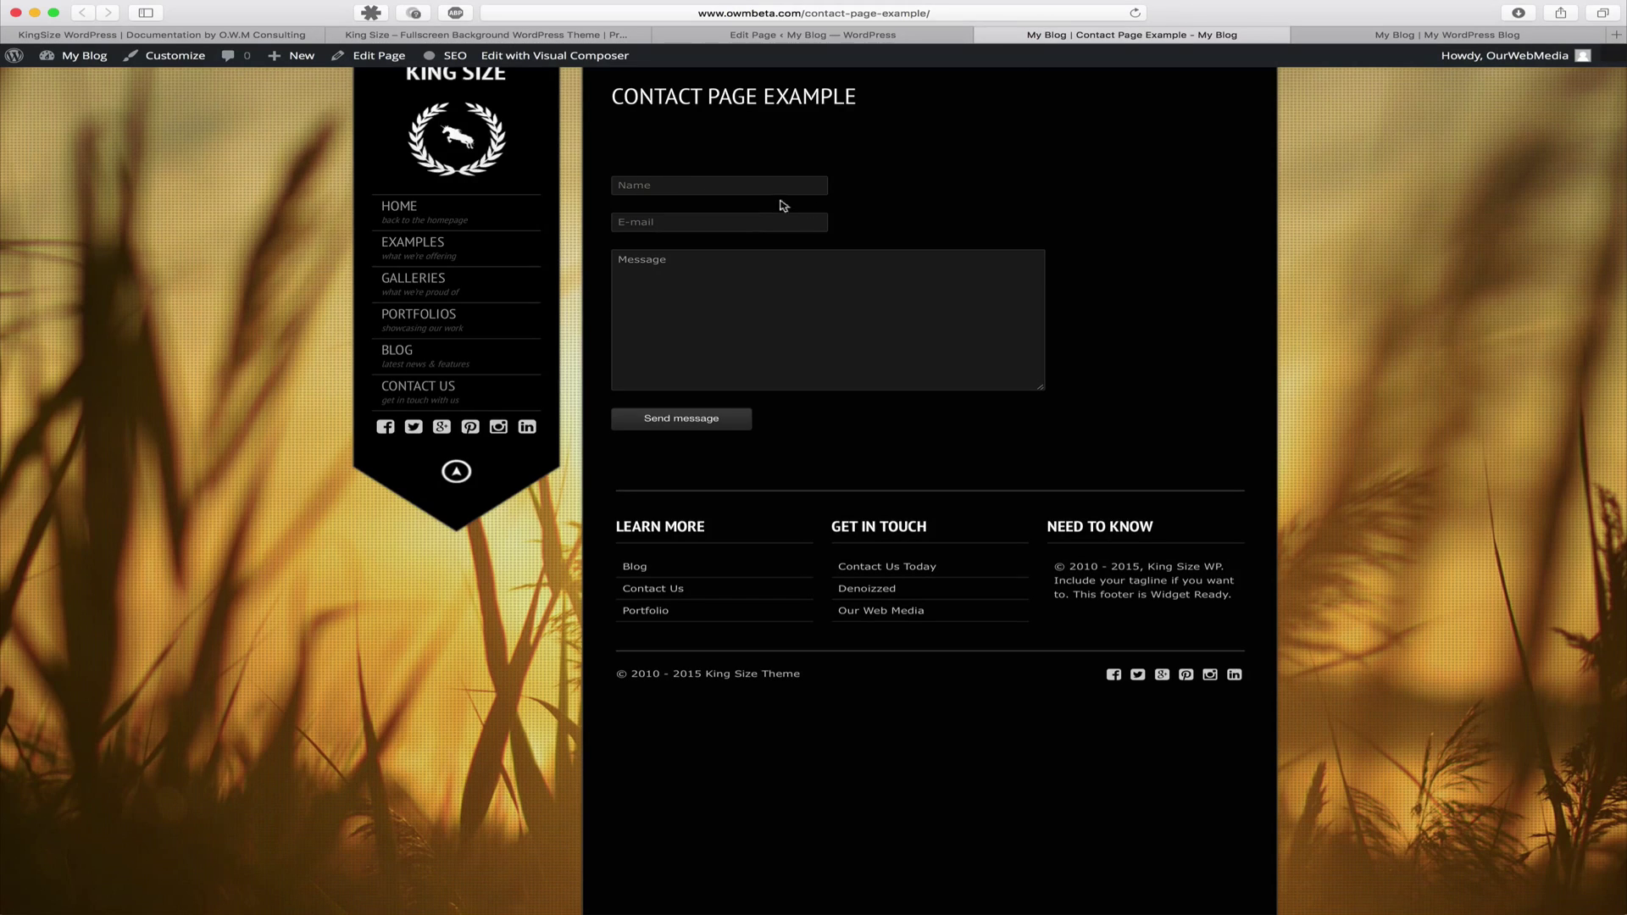
{"action": "left_click", "coordinate": [717, 288]}
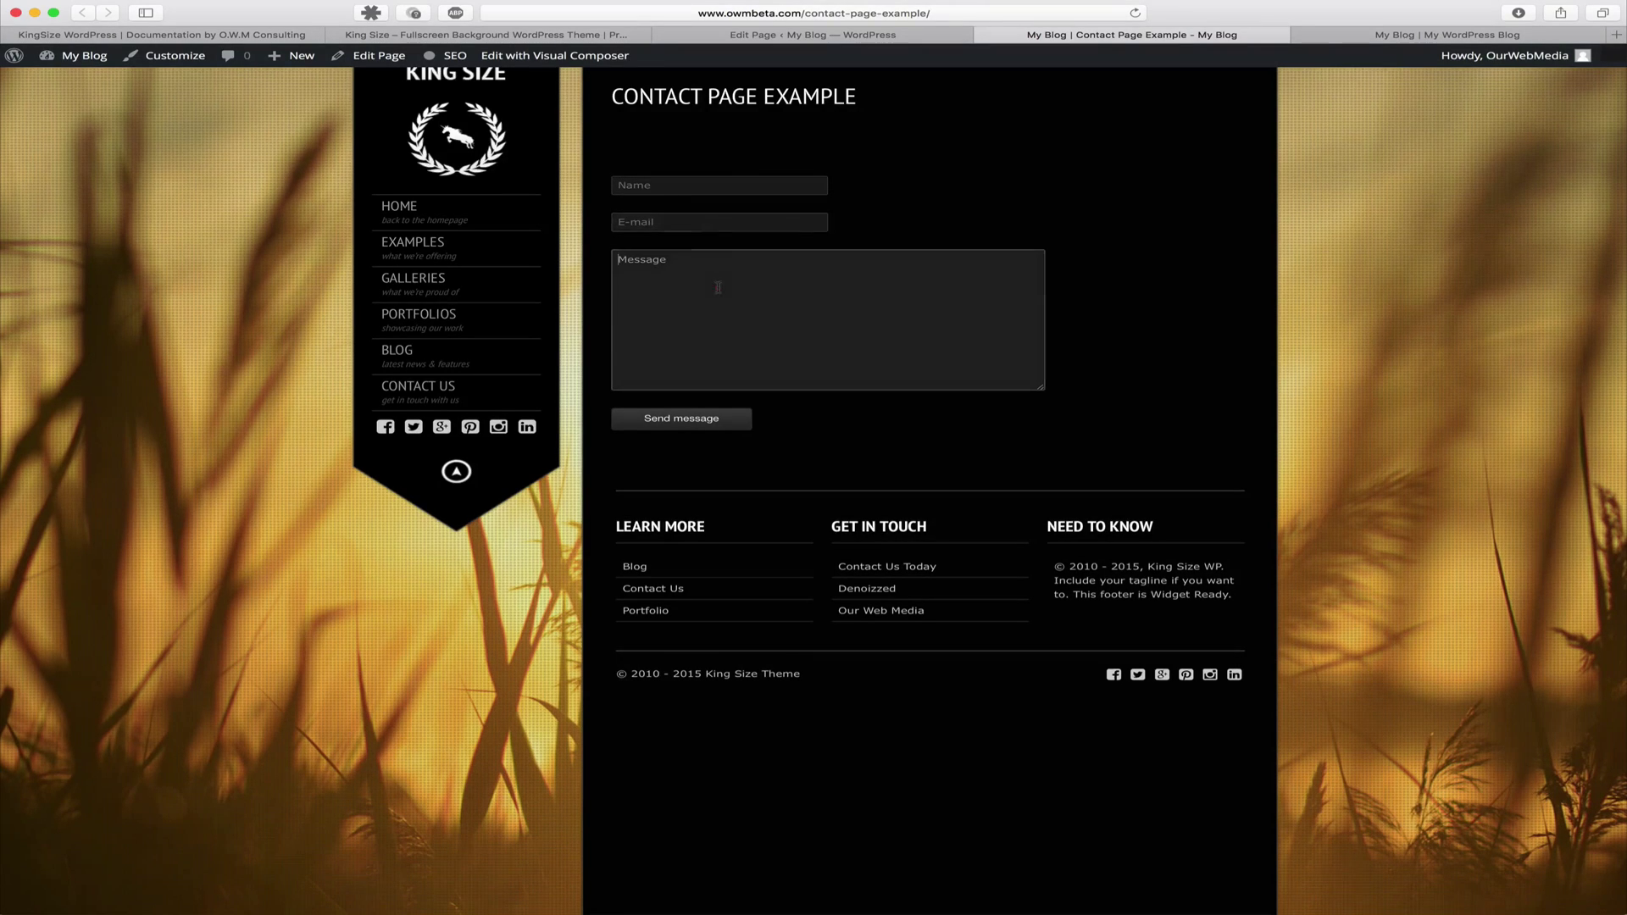
{"action": "left_click", "coordinate": [719, 187]}
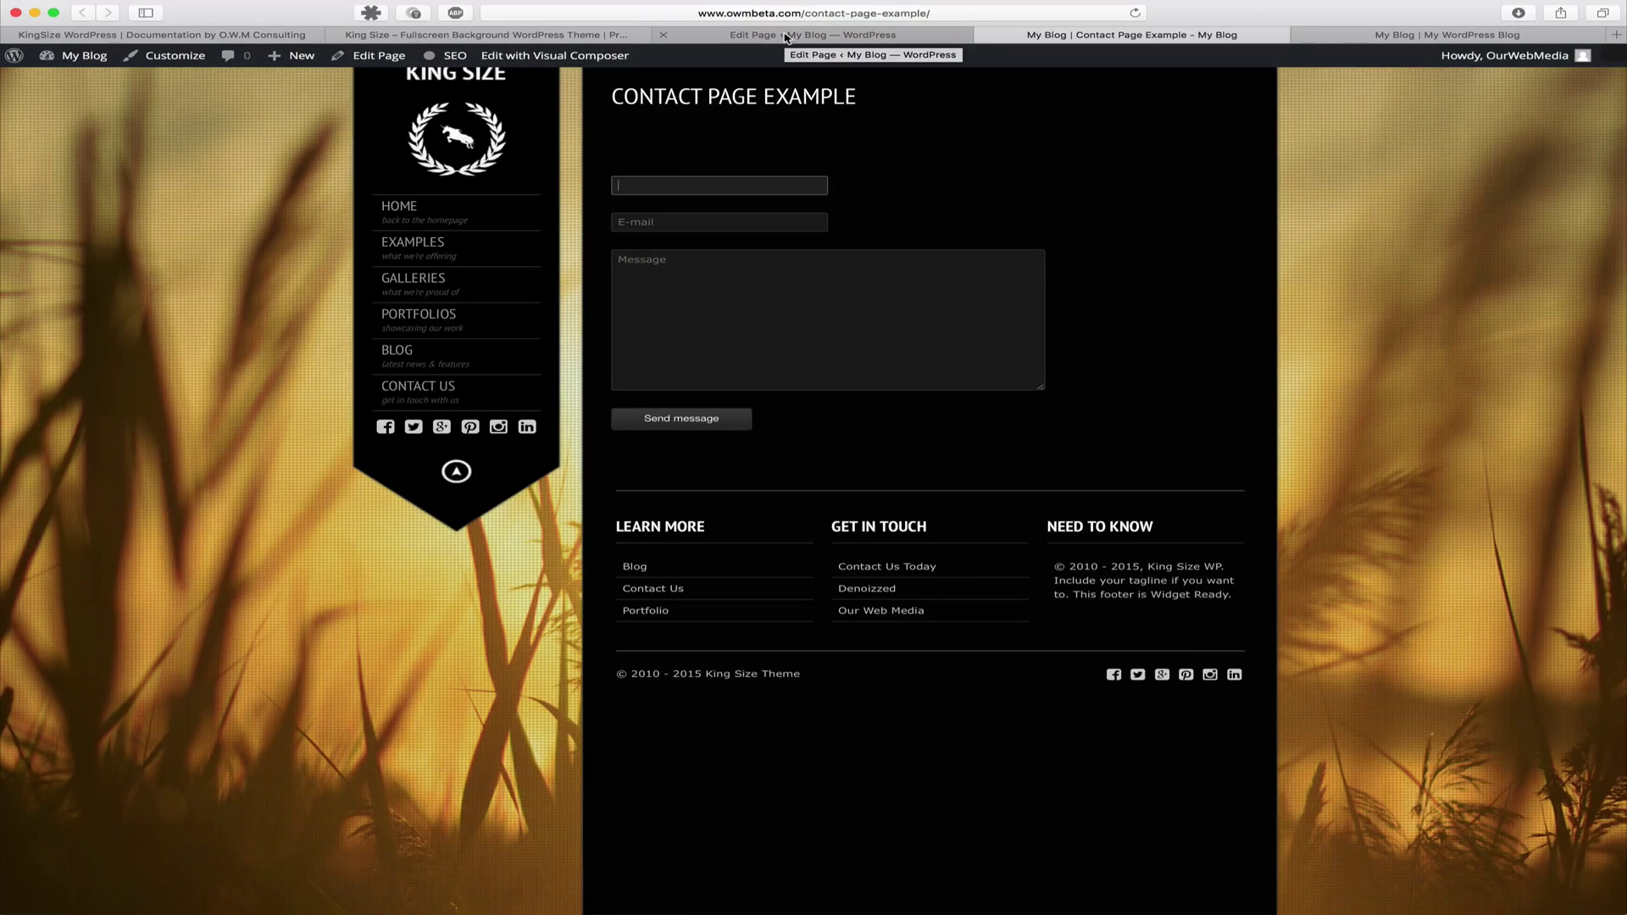
Step: Check the KingSize email address and success message settings, save, and return to the live page
{"action": "left_click", "coordinate": [725, 37]}
{"action": "mouse_move", "coordinate": [68, 330]}
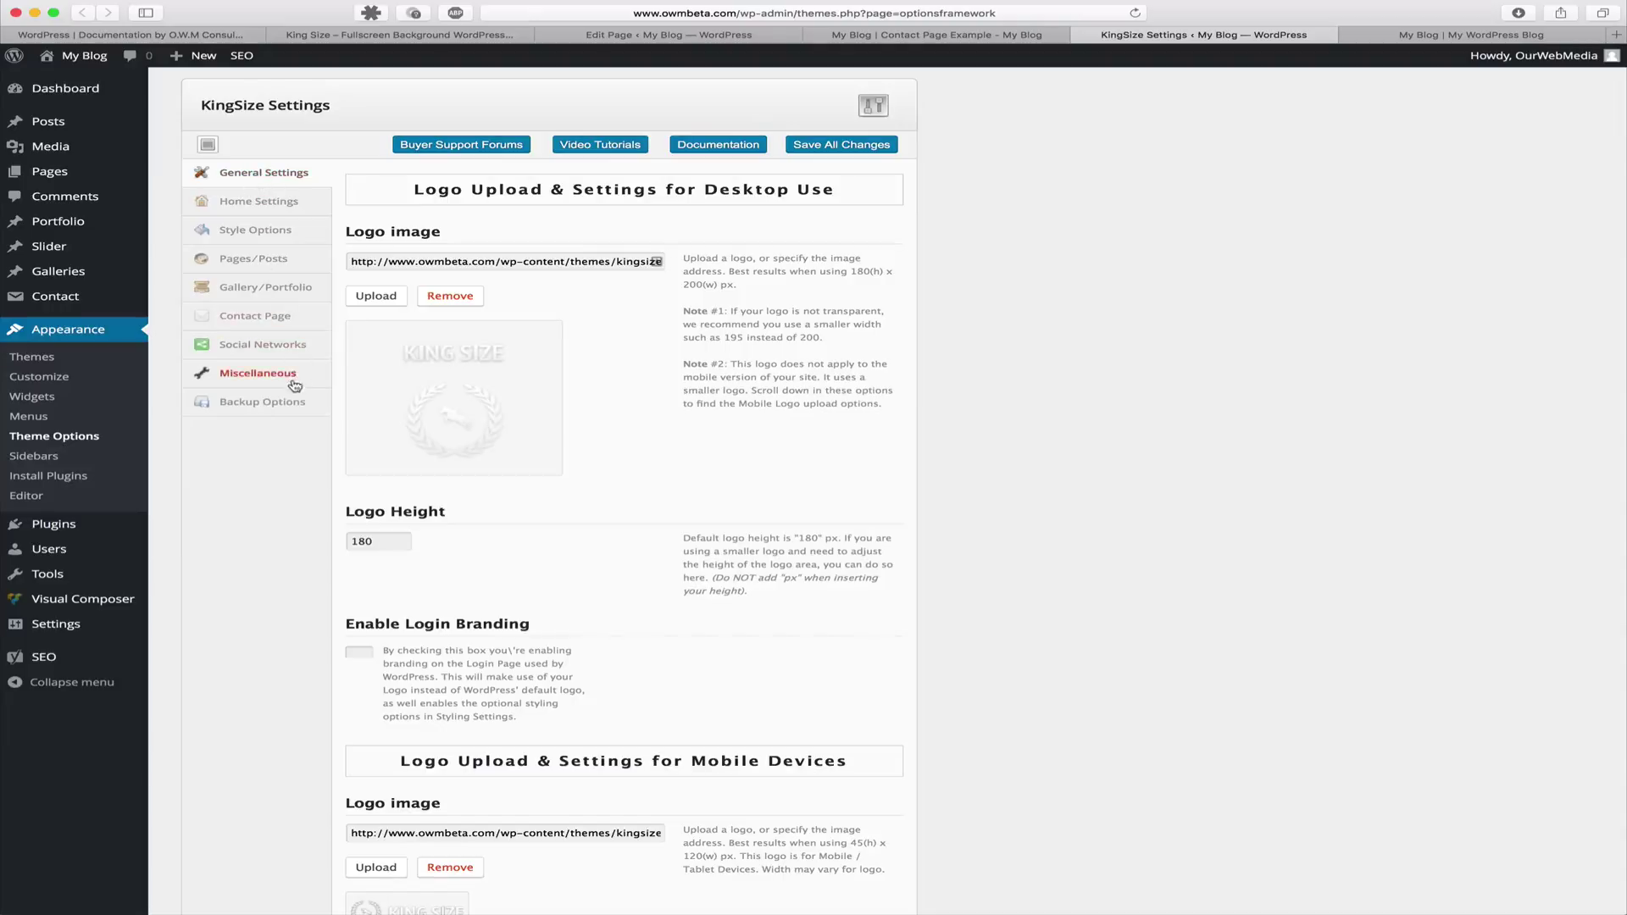
{"action": "left_click", "coordinate": [281, 321]}
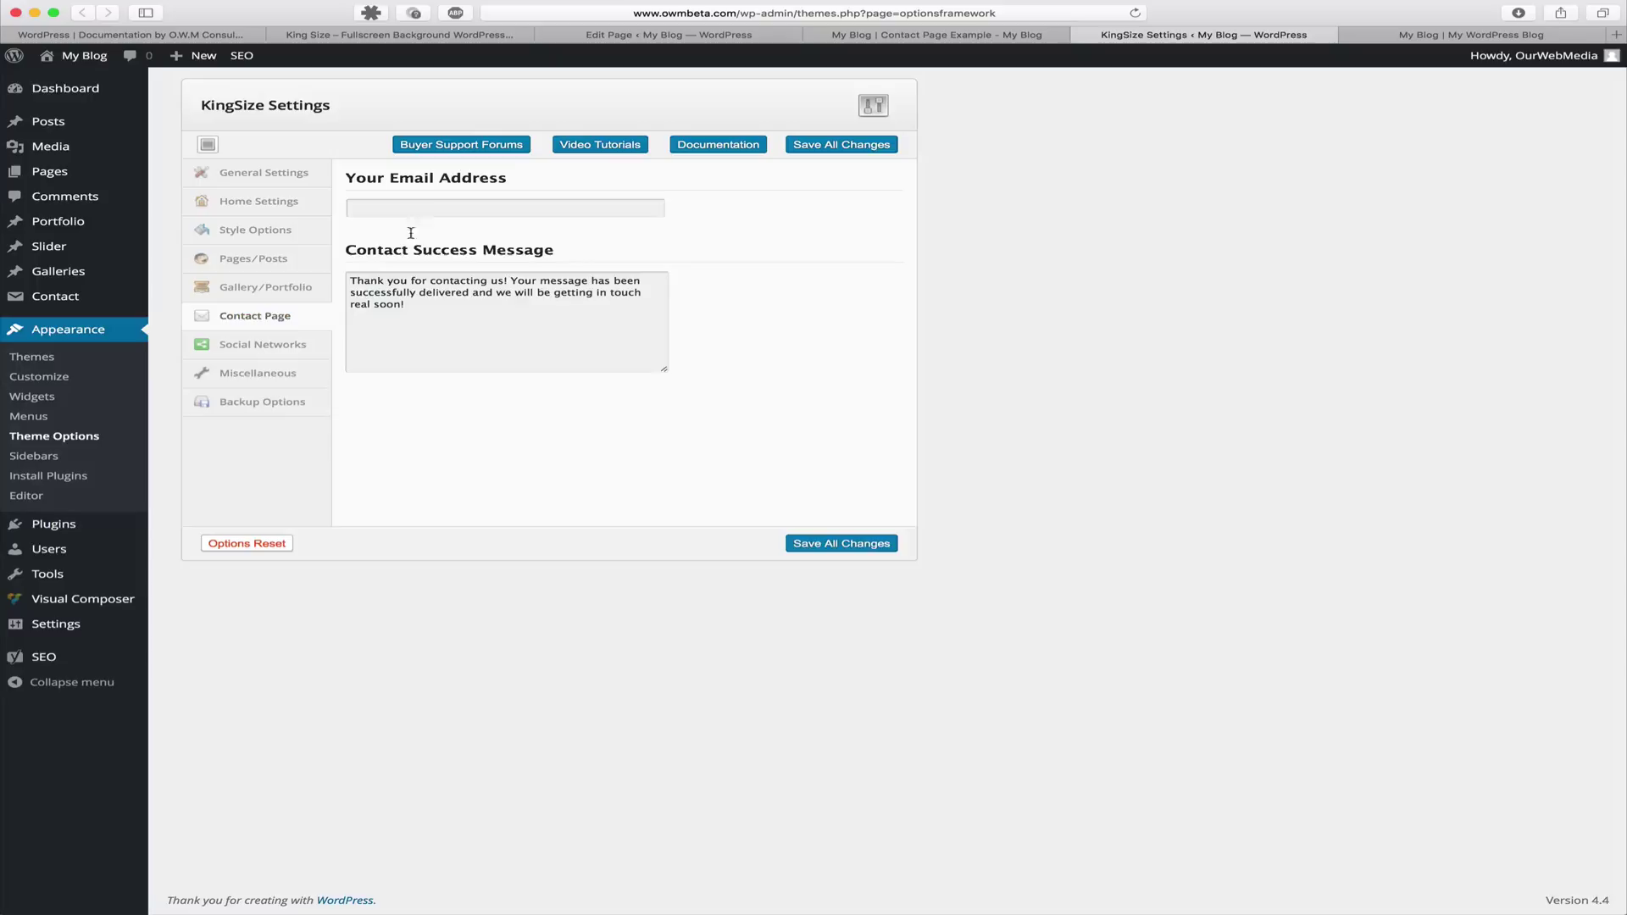
{"action": "left_click", "coordinate": [425, 207]}
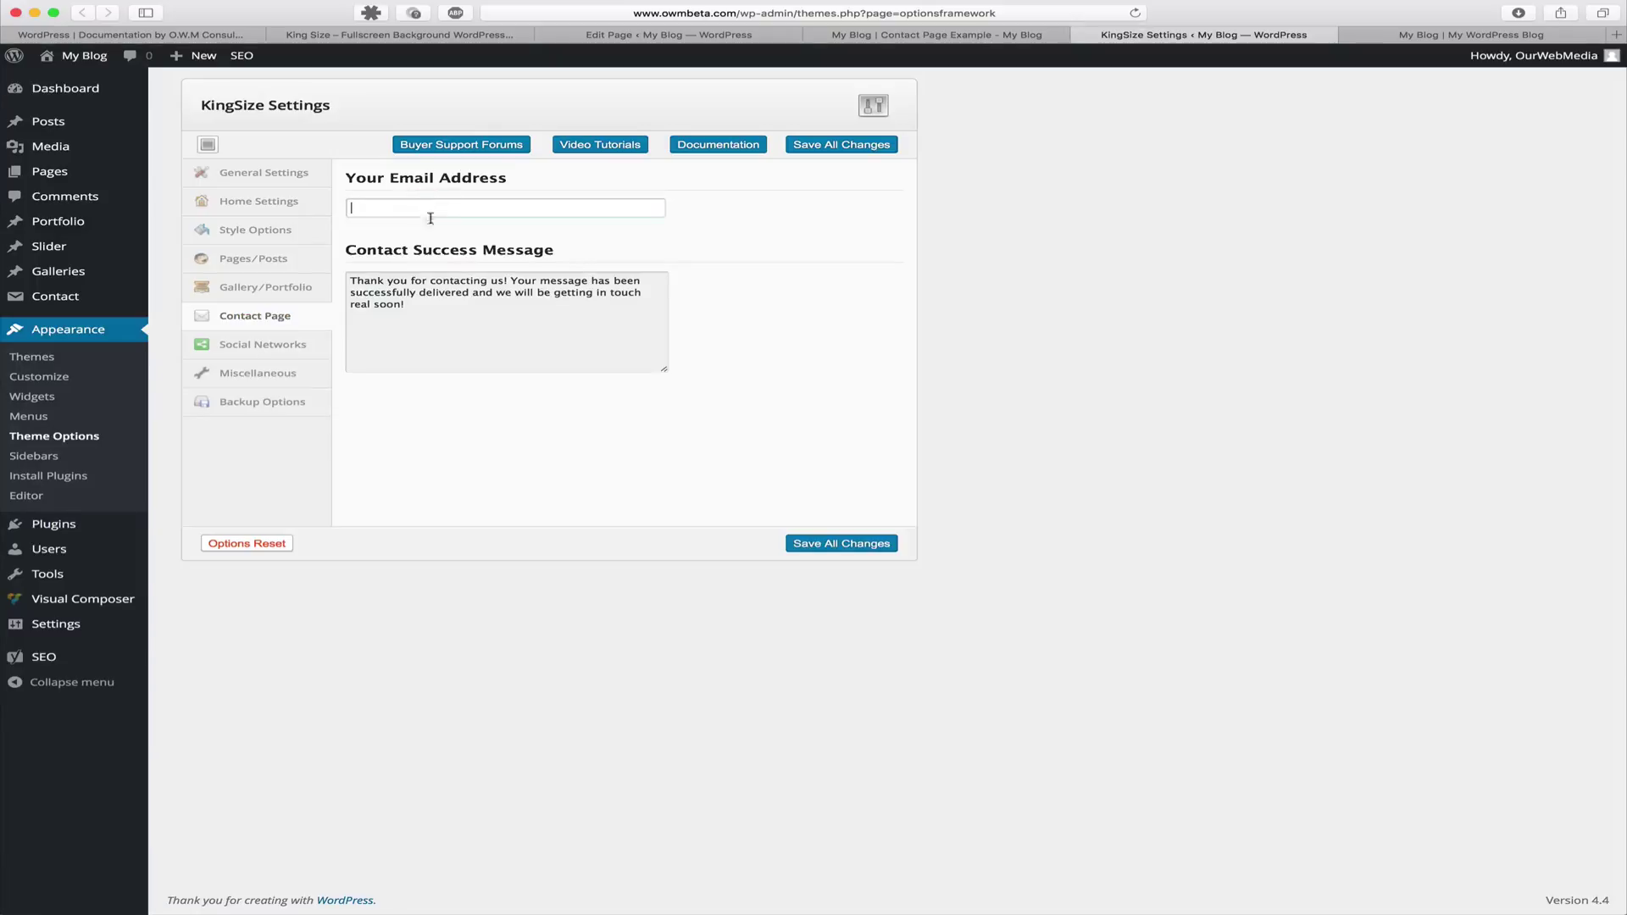
{"action": "key", "text": "Tab"}
{"action": "left_click_drag", "start_coordinate": [429, 300], "coordinate": [344, 276]}
{"action": "left_click", "coordinate": [412, 293]}
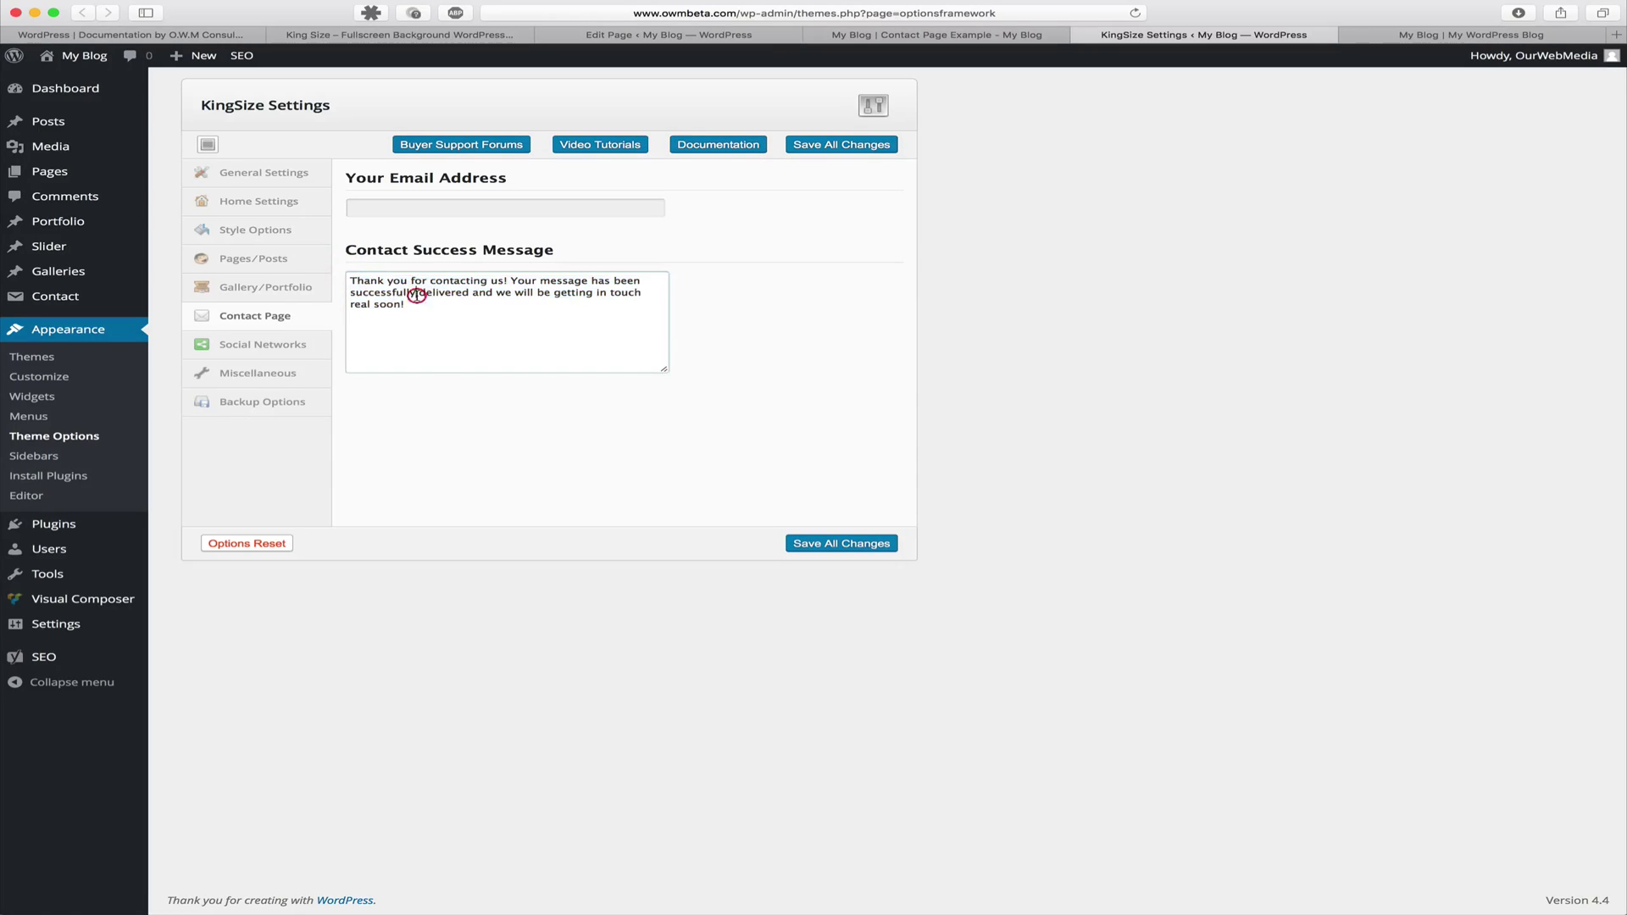
{"action": "left_click", "coordinate": [877, 545]}
{"action": "left_click", "coordinate": [1397, 39]}
{"action": "left_click", "coordinate": [982, 39]}
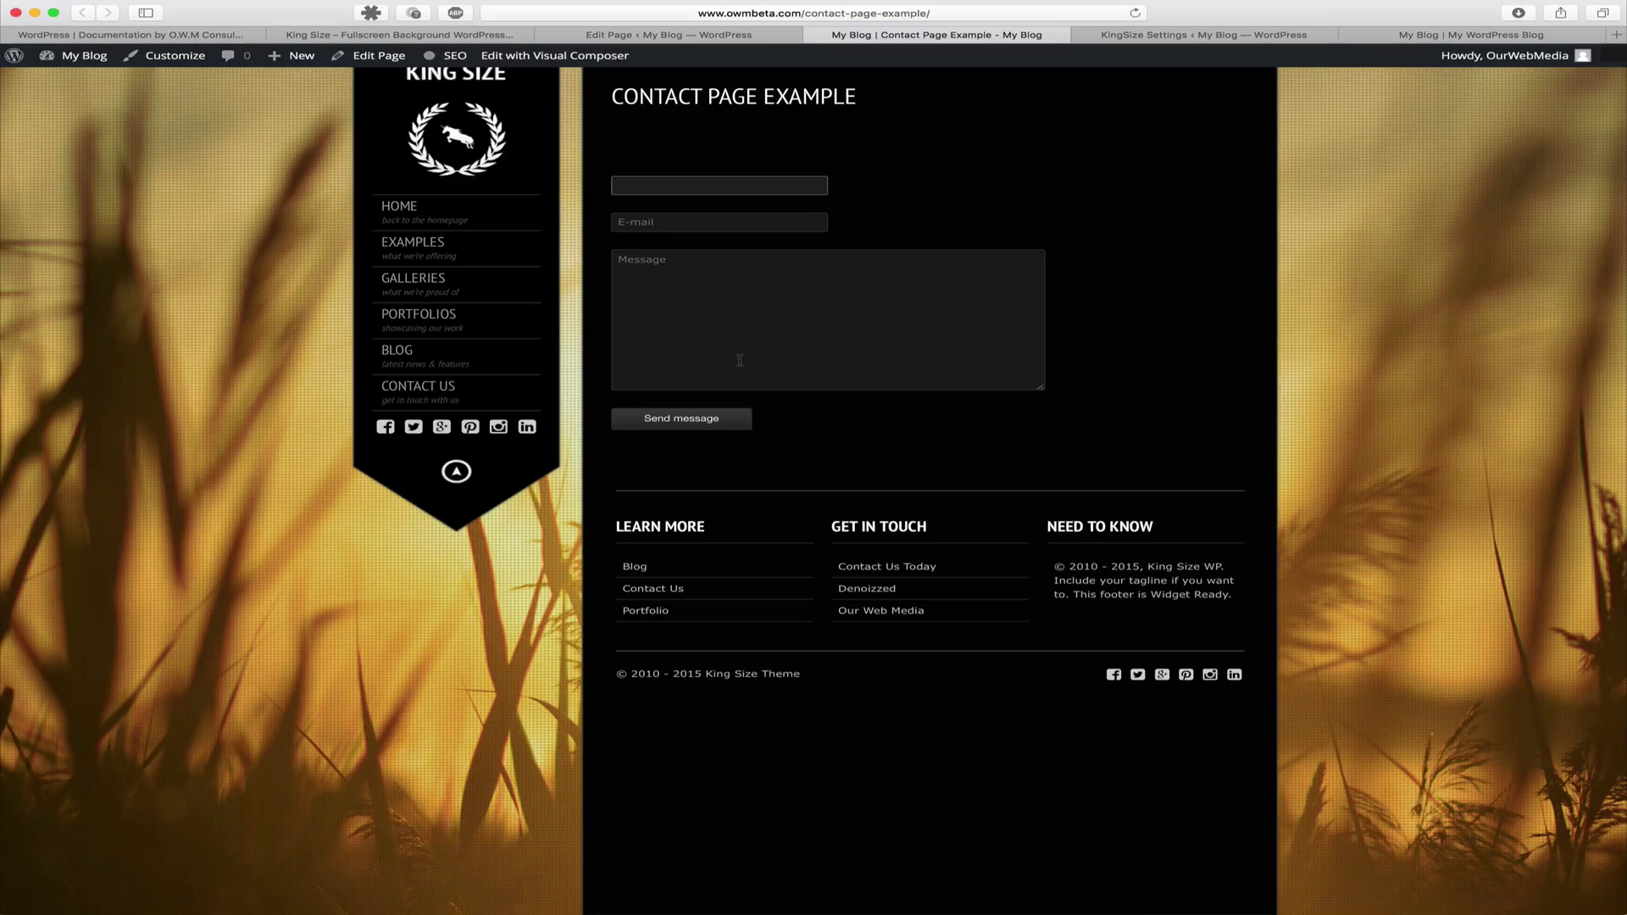
Step: Switch between the live contact page and the page editor to review it again
{"action": "left_click", "coordinate": [927, 208]}
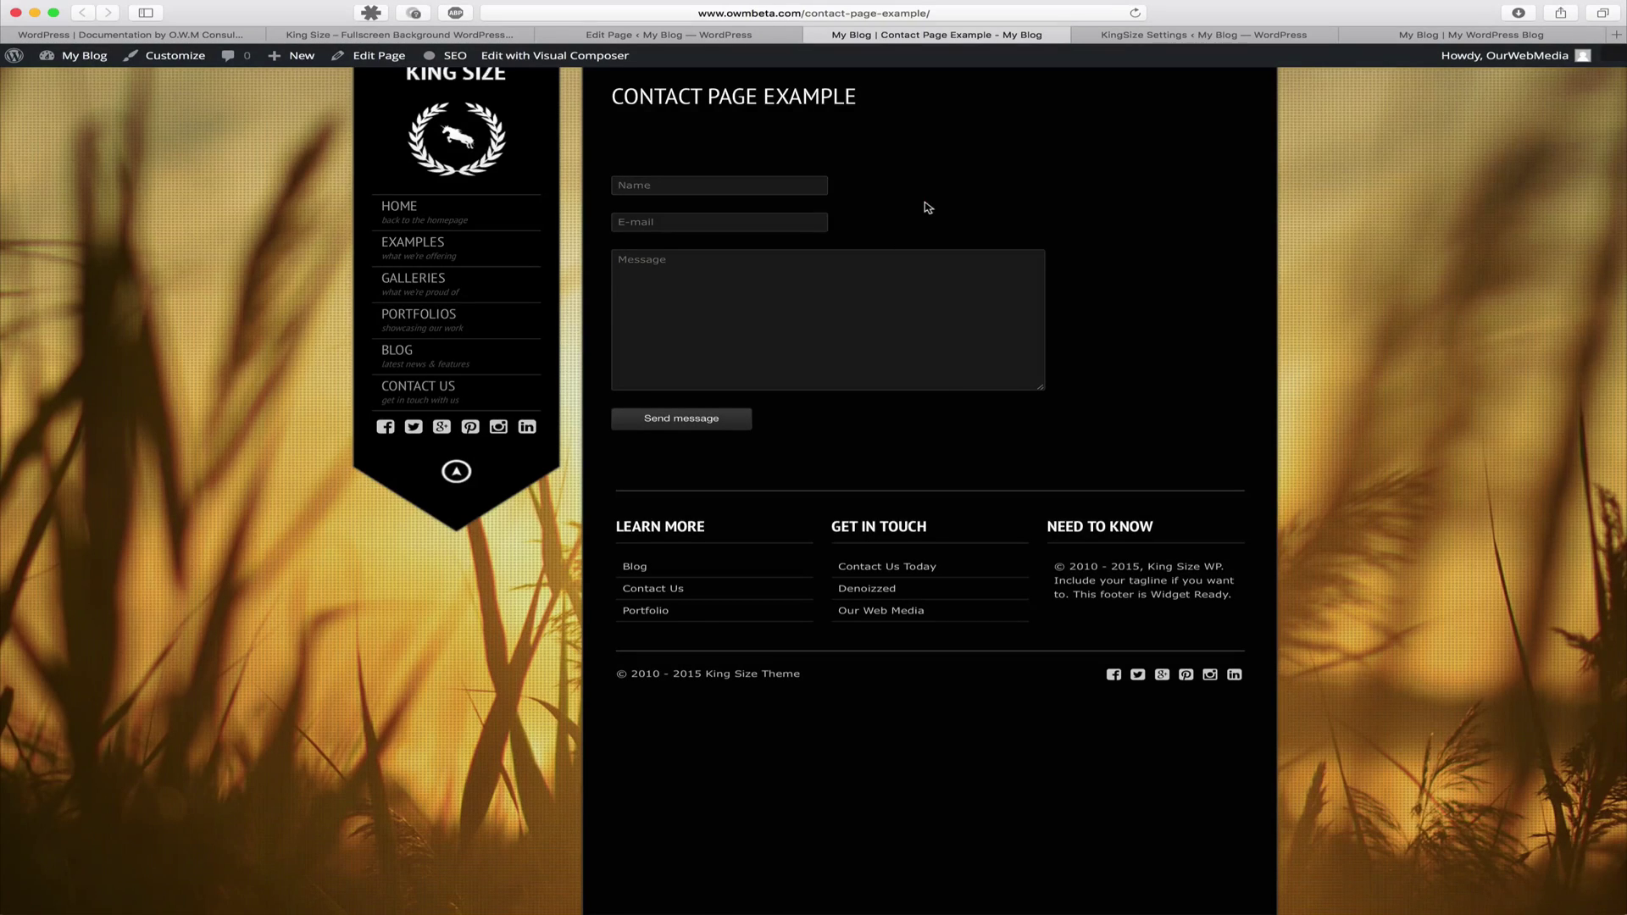
{"action": "left_click", "coordinate": [726, 38]}
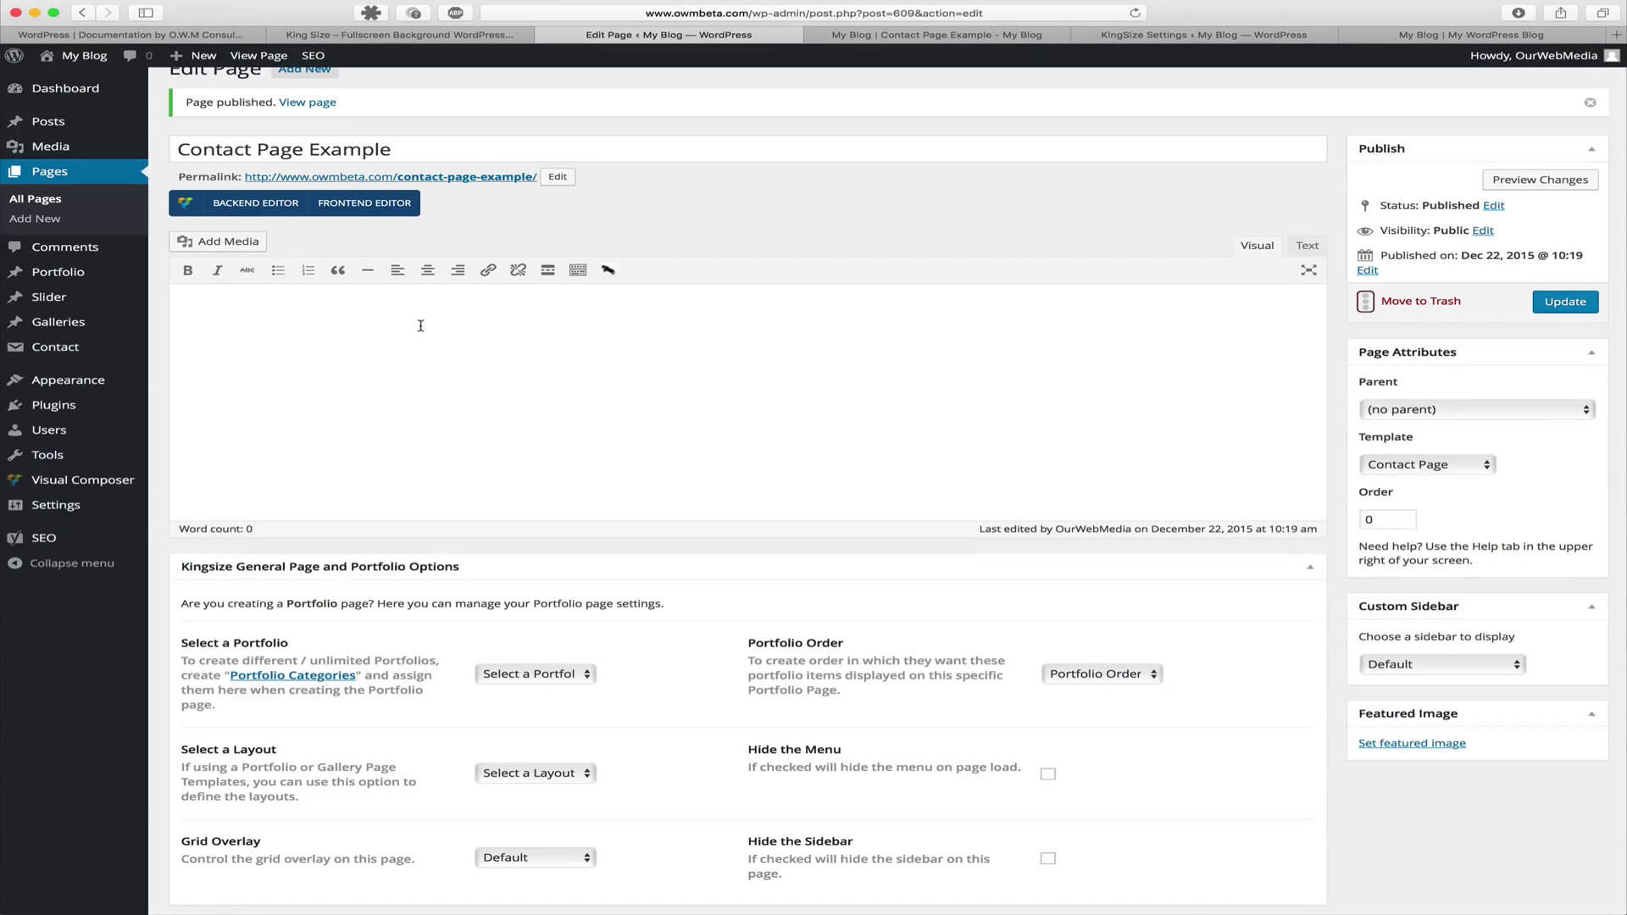
{"action": "left_click", "coordinate": [867, 36]}
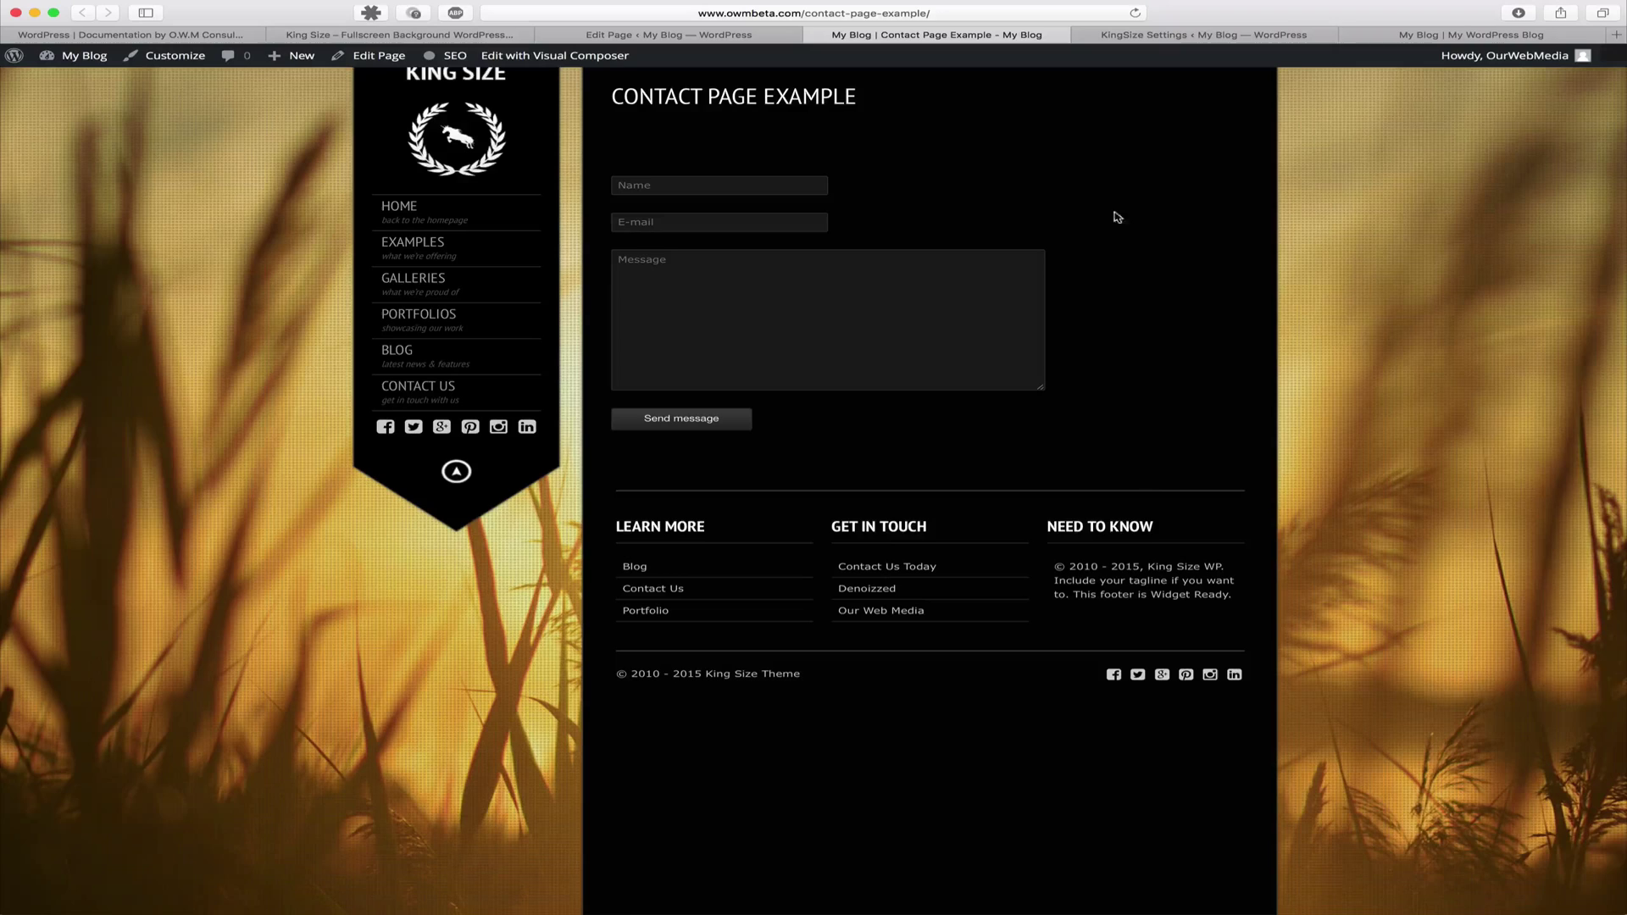
{"action": "left_click", "coordinate": [698, 41]}
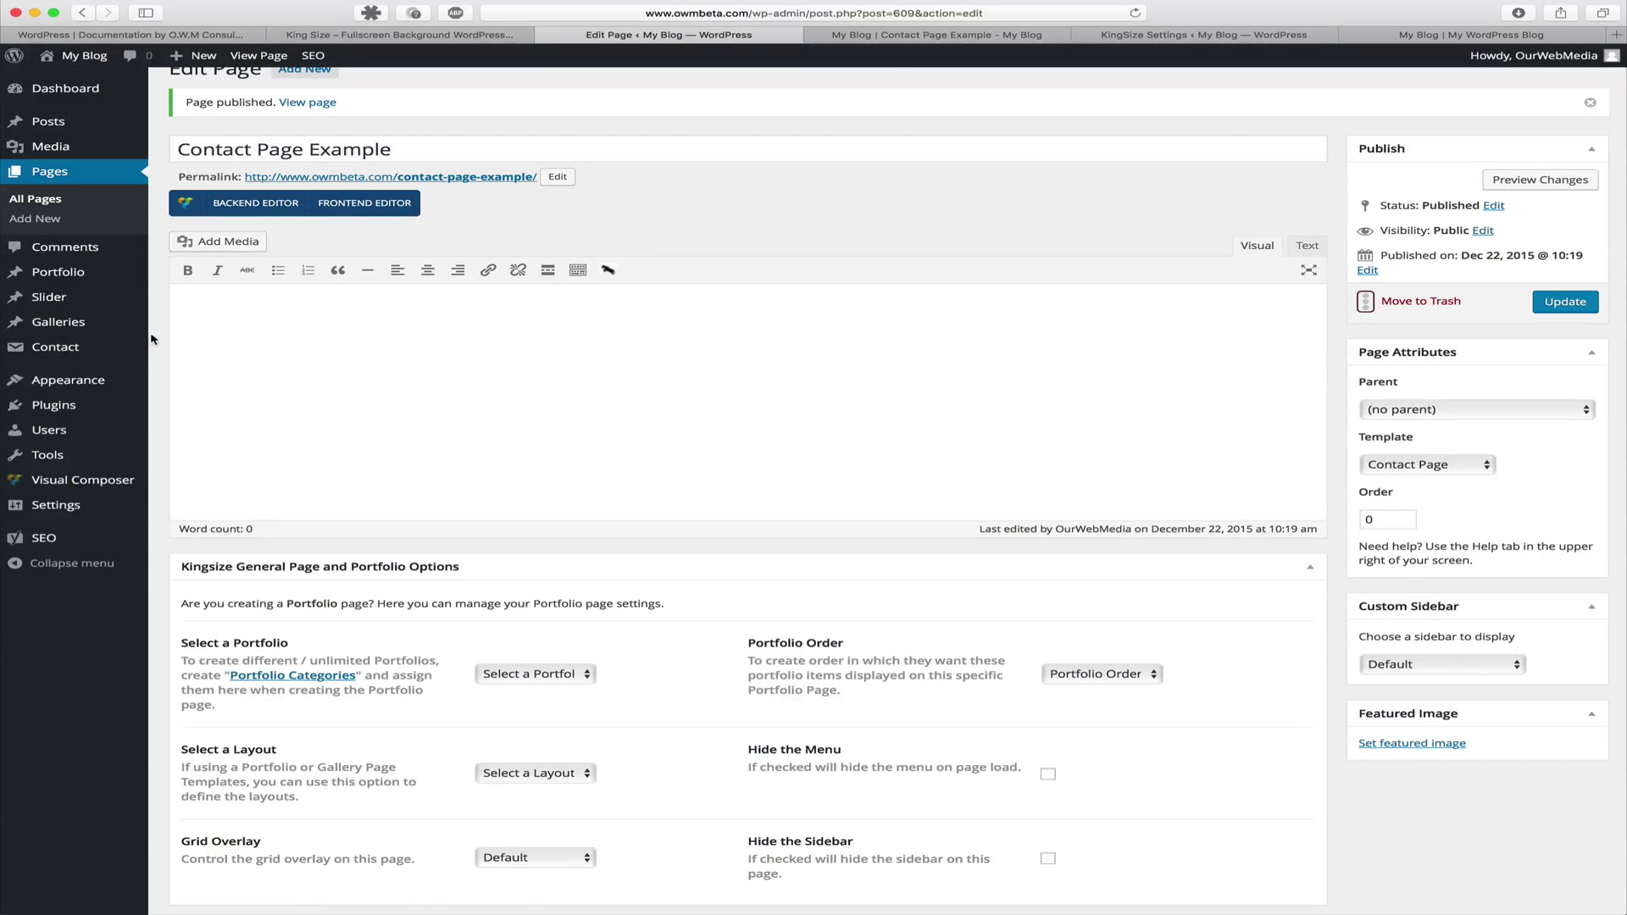
{"action": "mouse_move", "coordinate": [68, 380]}
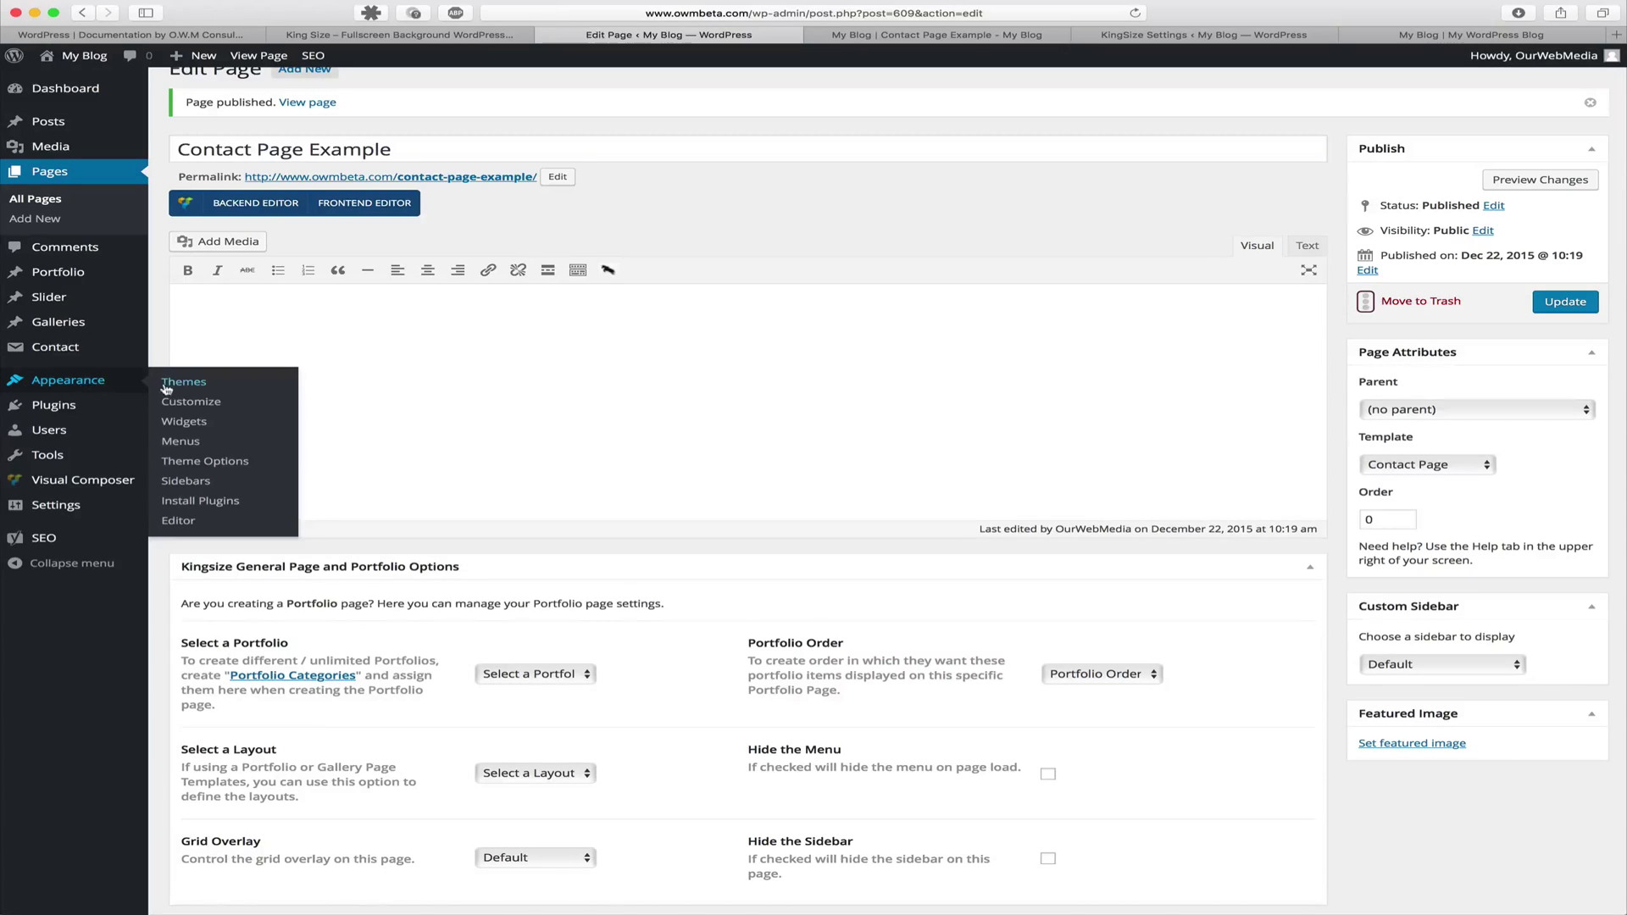
Step: Go to Appearance > Widgets and expand the Contact Page Sidebar panel
{"action": "left_click", "coordinate": [189, 425], "text": "super"}
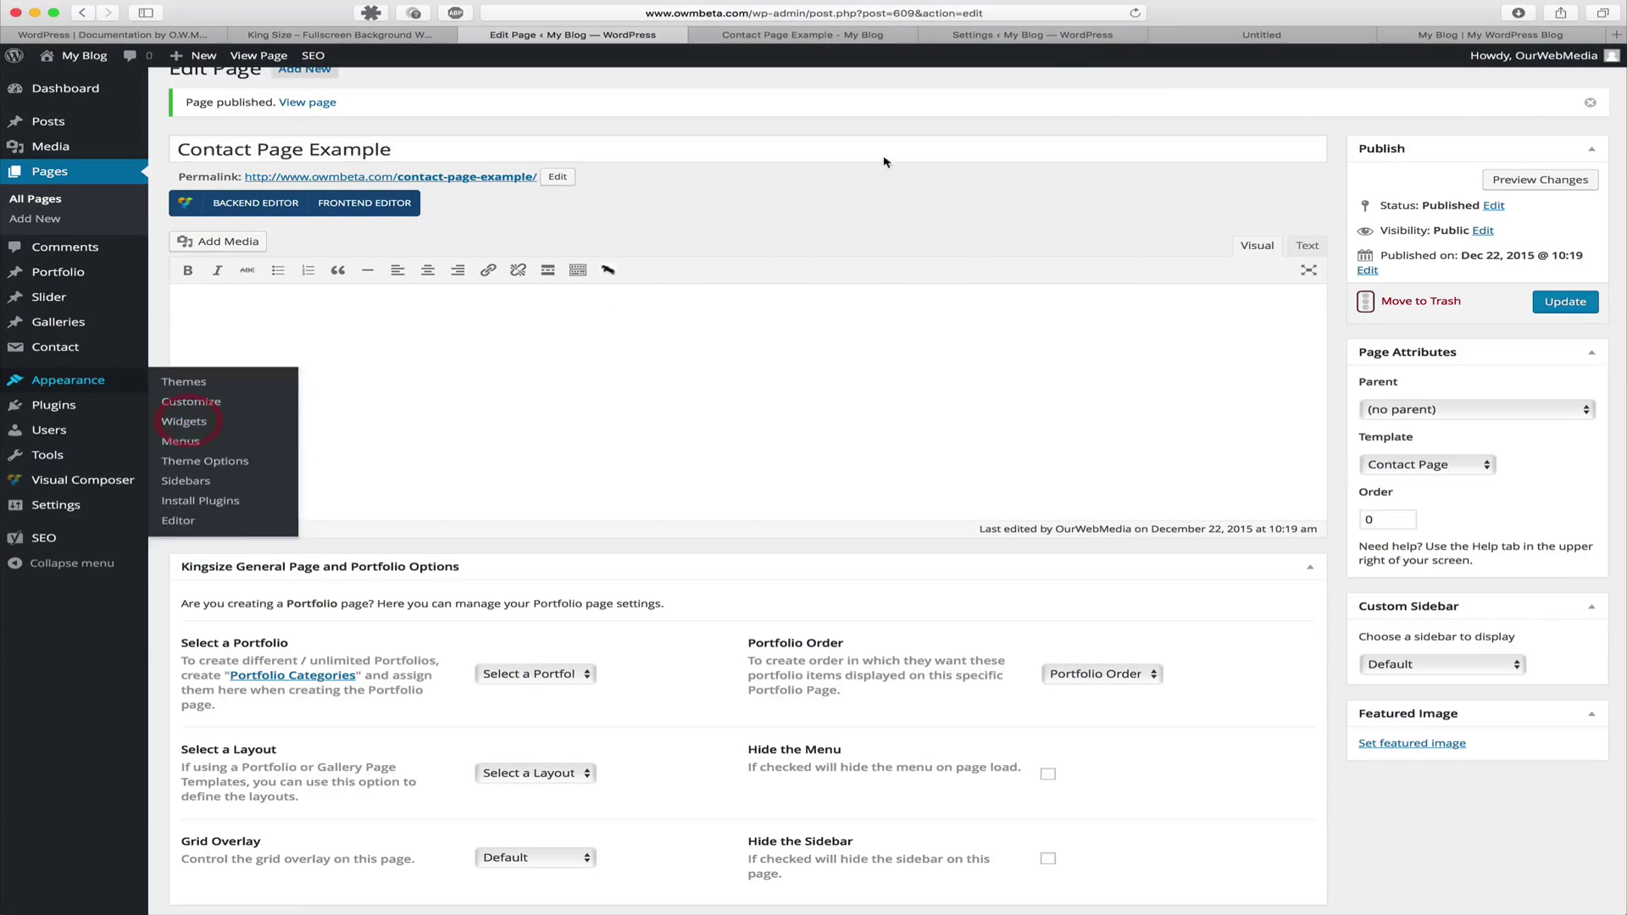
{"action": "left_click", "coordinate": [1246, 39]}
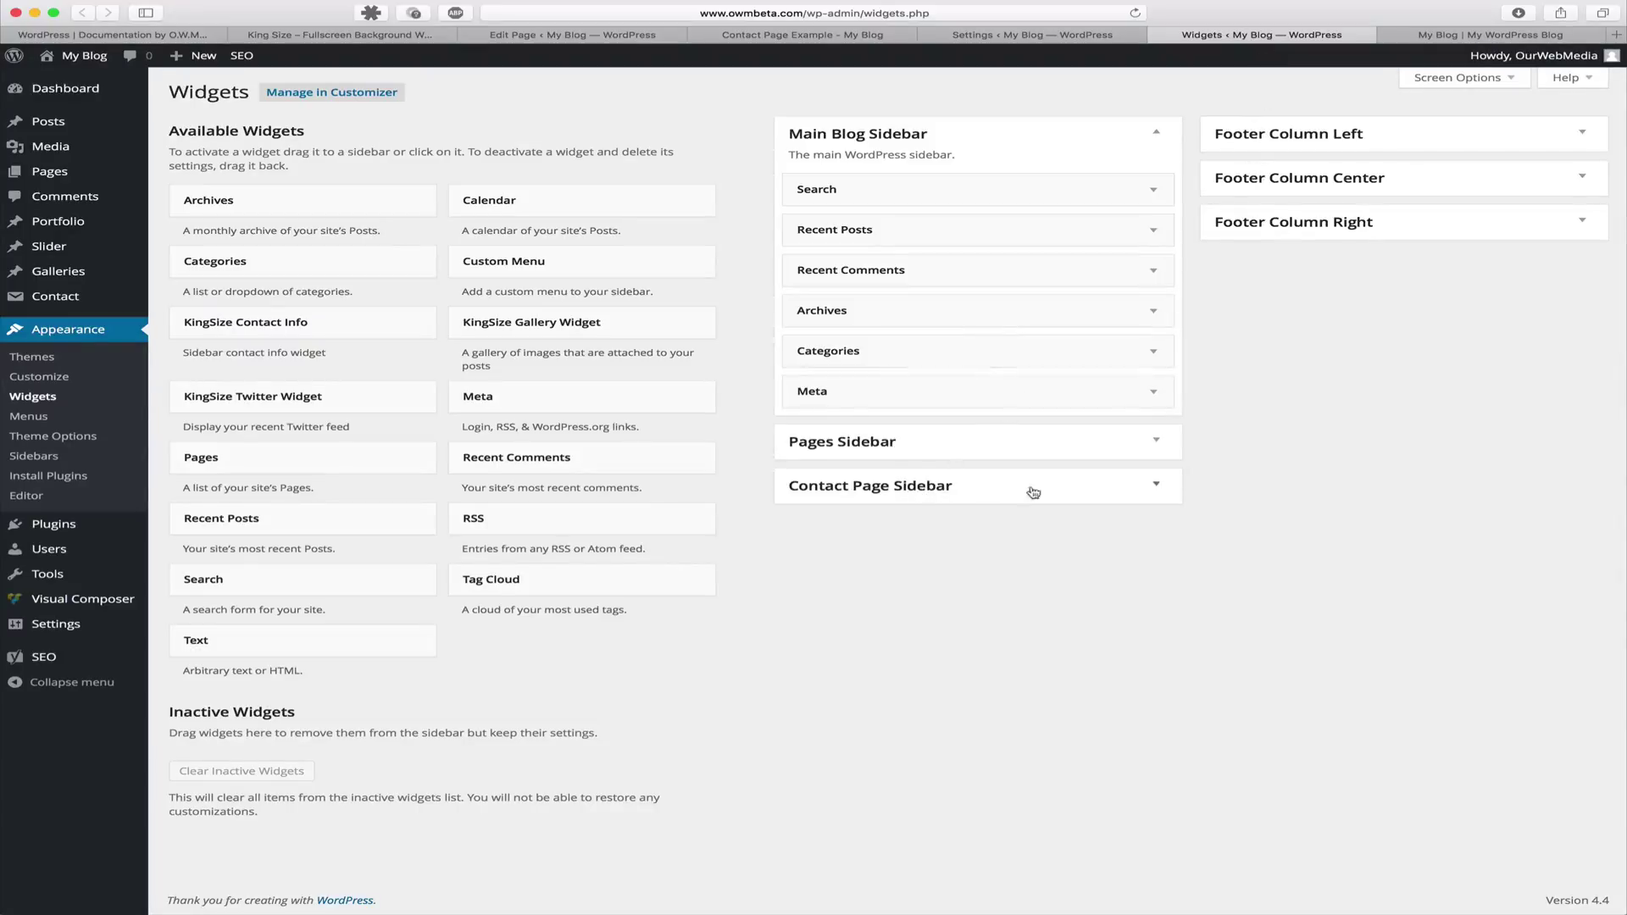
{"action": "left_click", "coordinate": [1153, 484]}
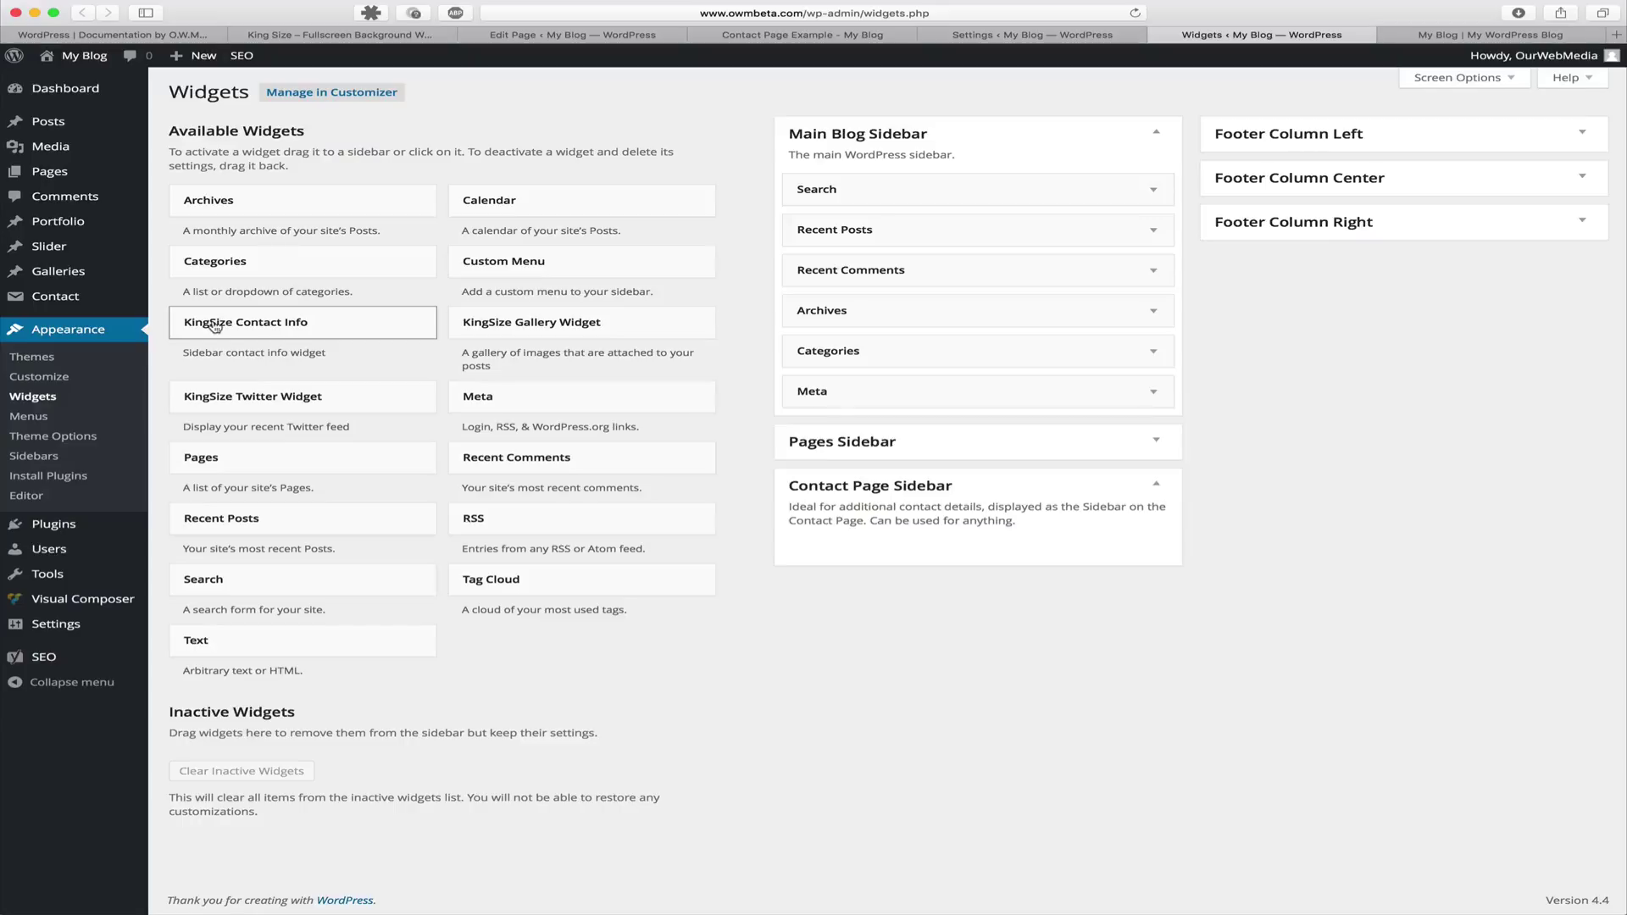
Step: Drop KingSize Contact Info into Contact Page Sidebar and enter title 'Additional Details', phone, fax, email
{"action": "left_click_drag", "start_coordinate": [214, 327], "coordinate": [802, 509]}
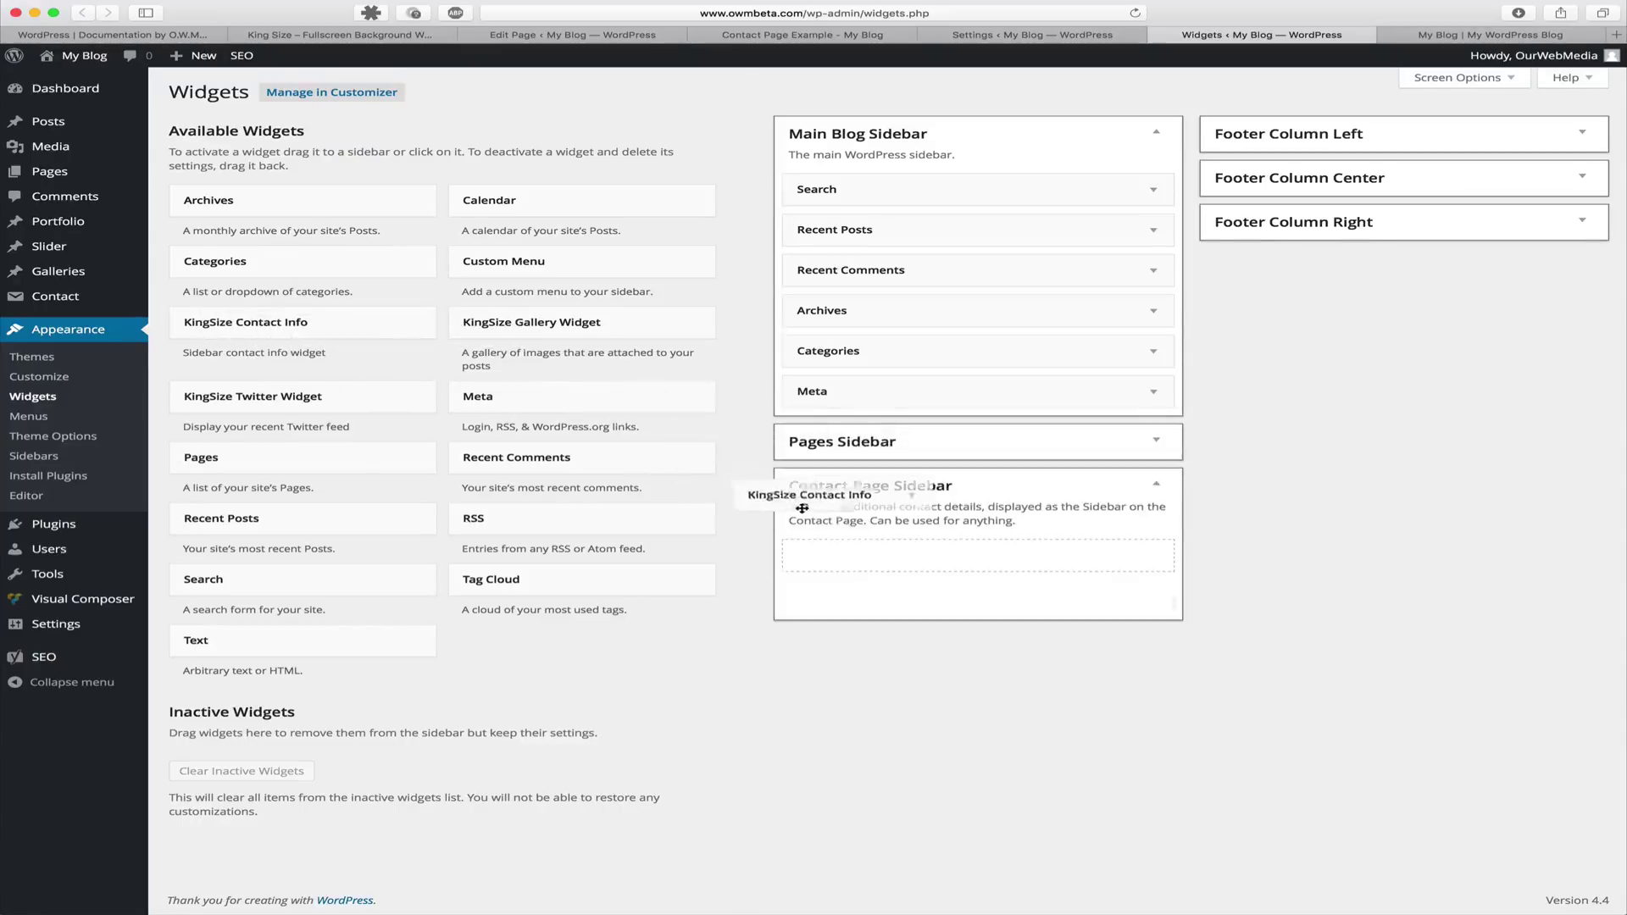
{"action": "left_click_drag", "start_coordinate": [801, 509], "coordinate": [904, 538]}
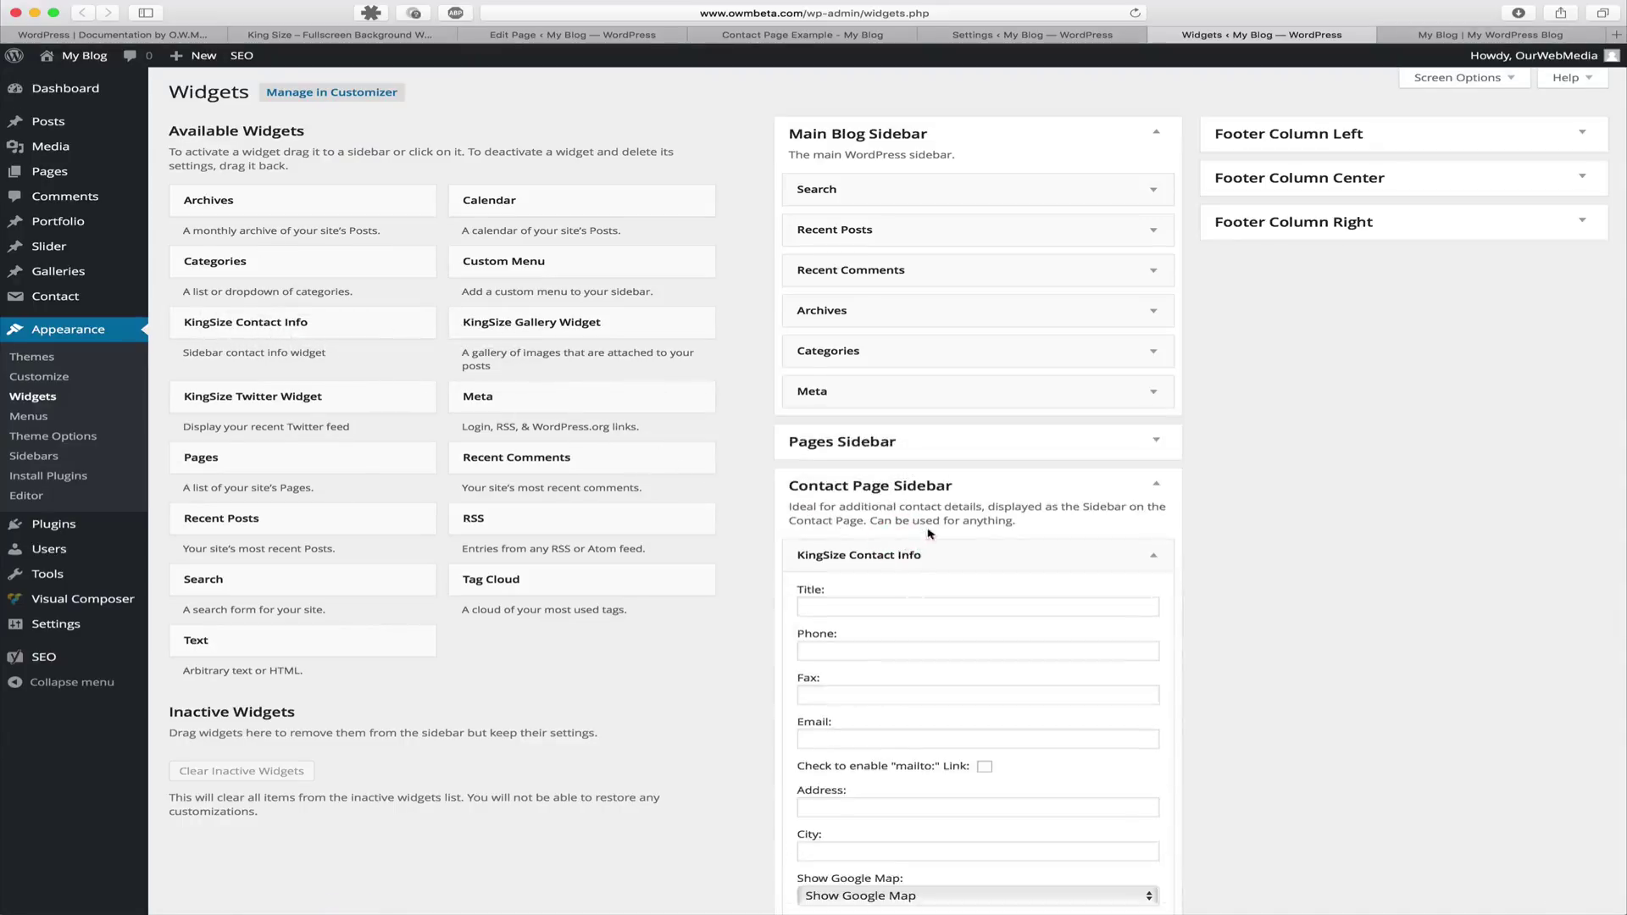
{"action": "scroll", "coordinate": [1005, 560], "scroll_direction": "down", "scroll_amount": 2}
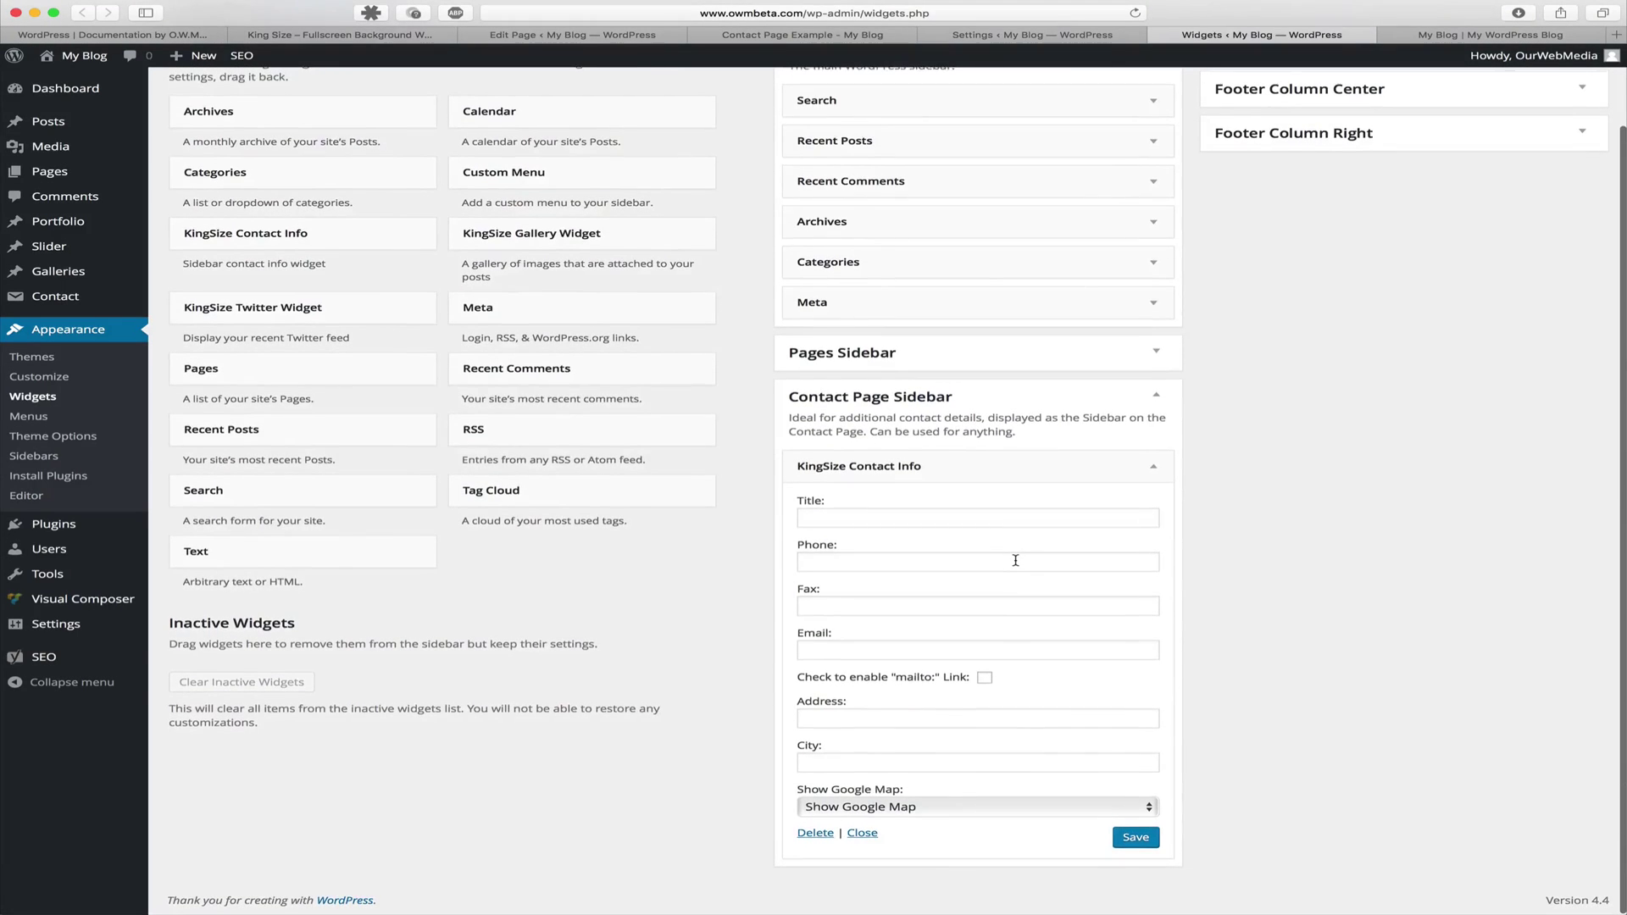
{"action": "left_click", "coordinate": [984, 518]}
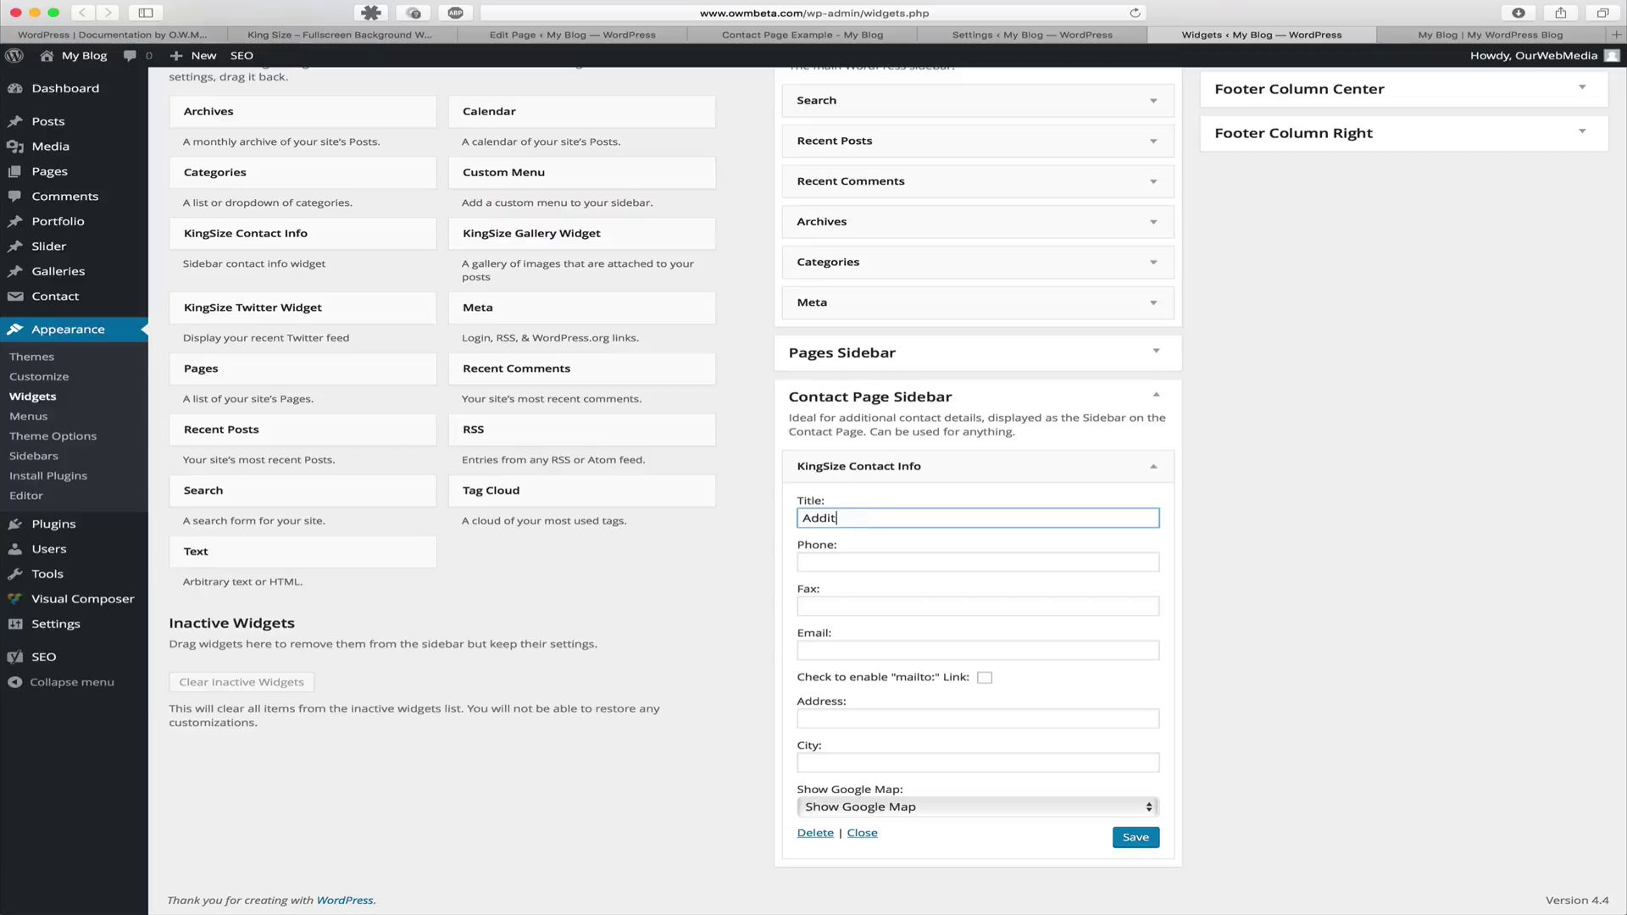
{"action": "key", "text": "Tab"}
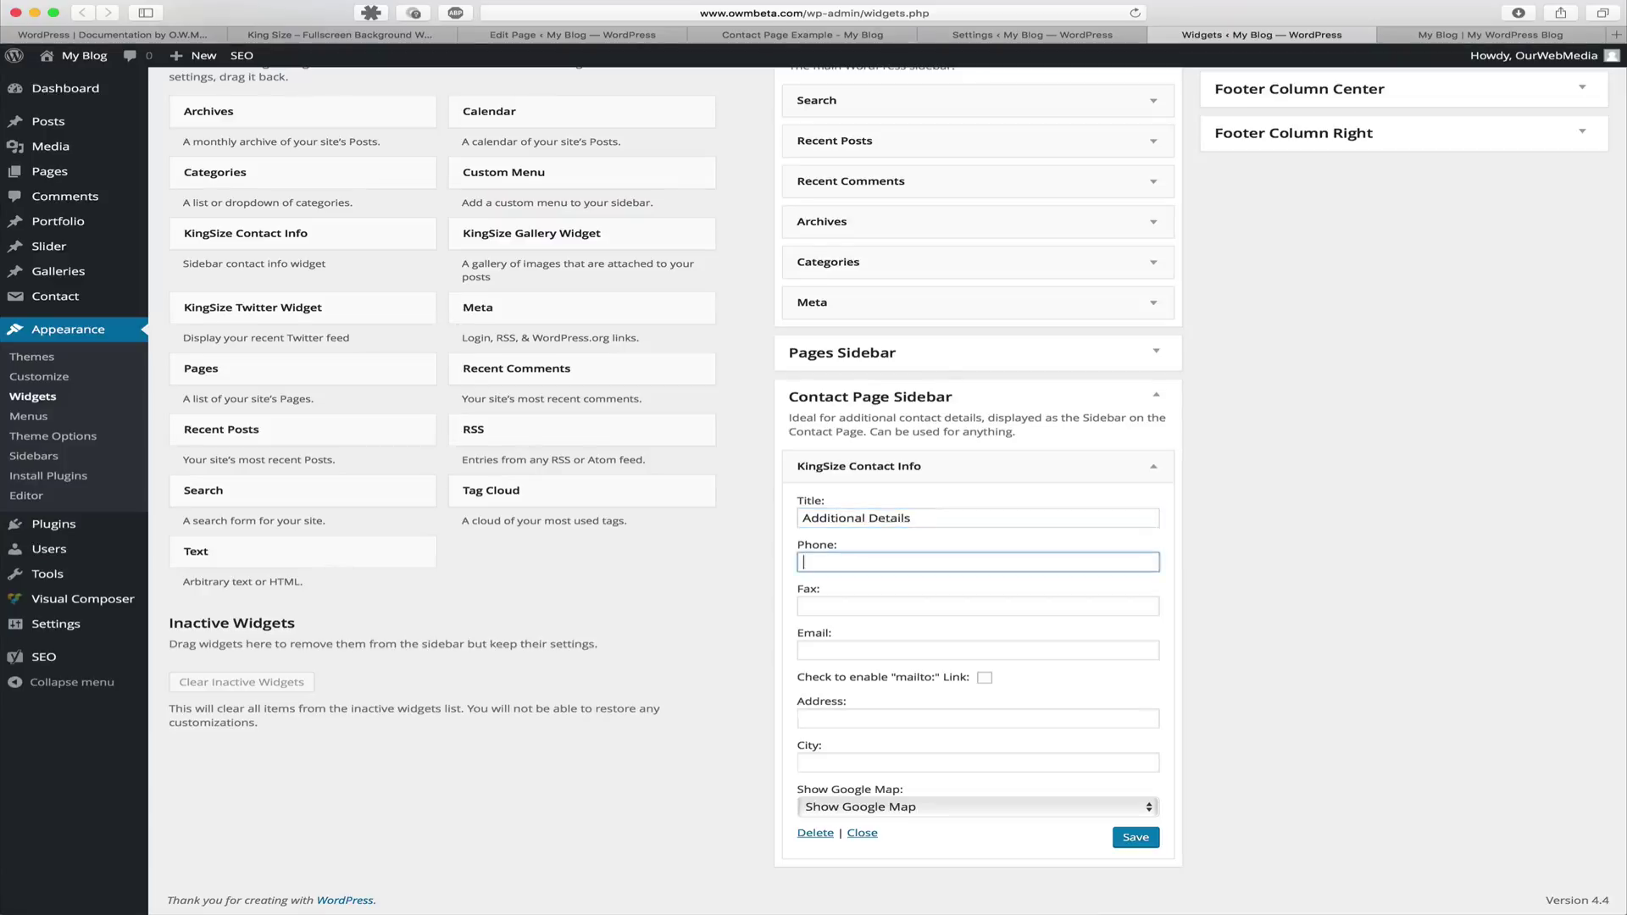
{"action": "key", "text": "Tab"}
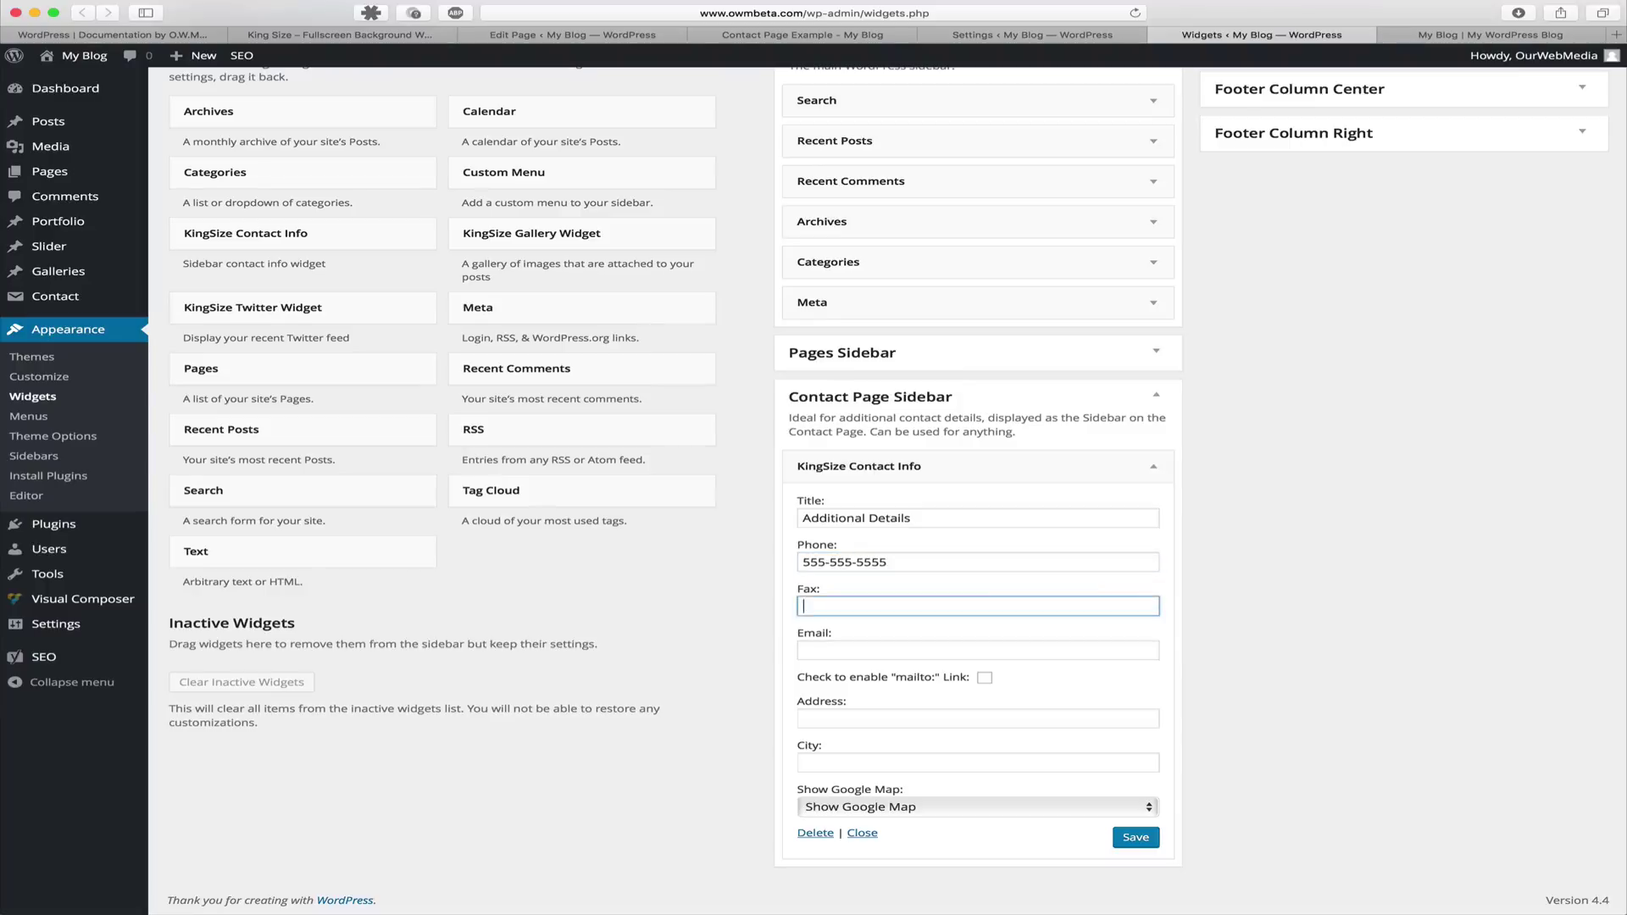
{"action": "key", "text": "Tab"}
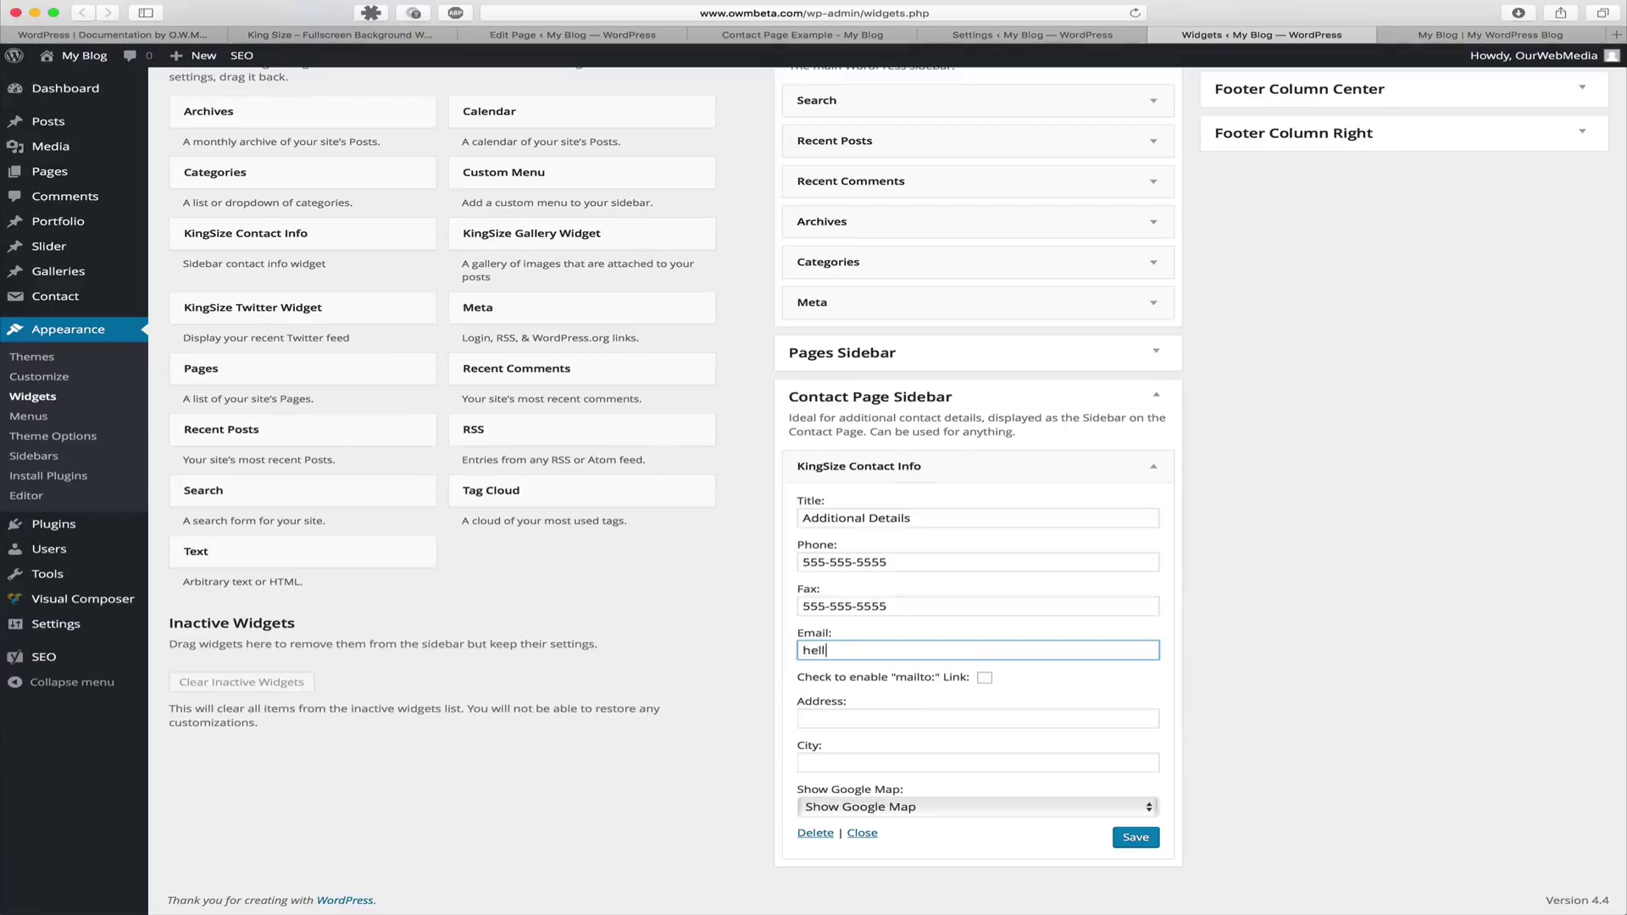
Step: Keep Show Google Map enabled, leave address and city as they are, and save the widget
{"action": "left_click", "coordinate": [863, 721]}
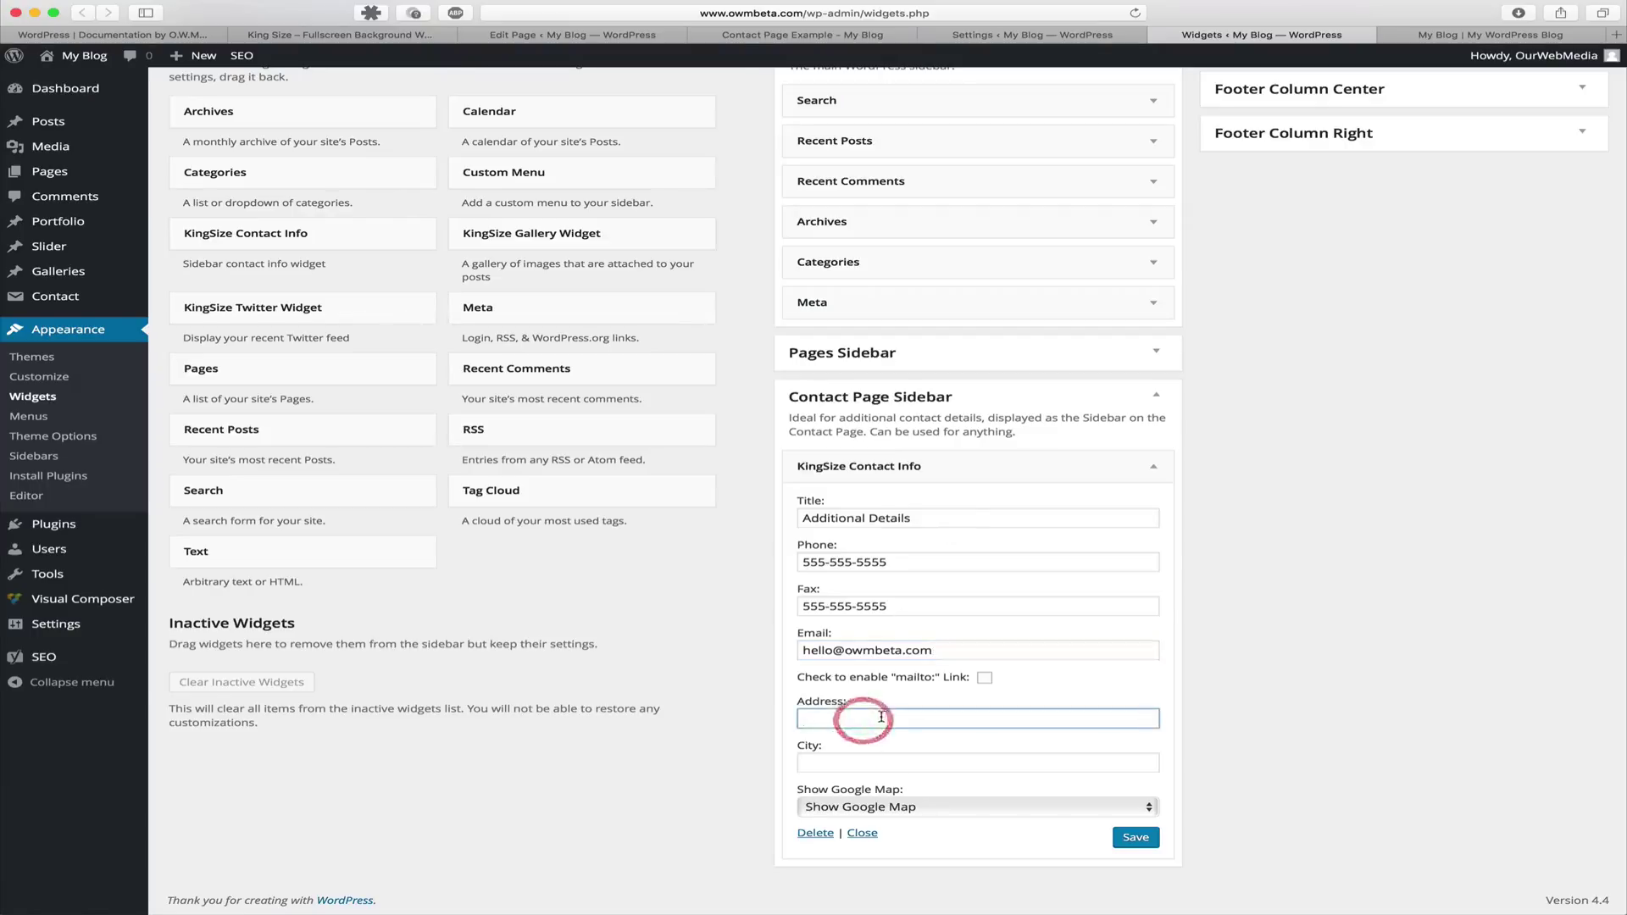
{"action": "left_click", "coordinate": [865, 760]}
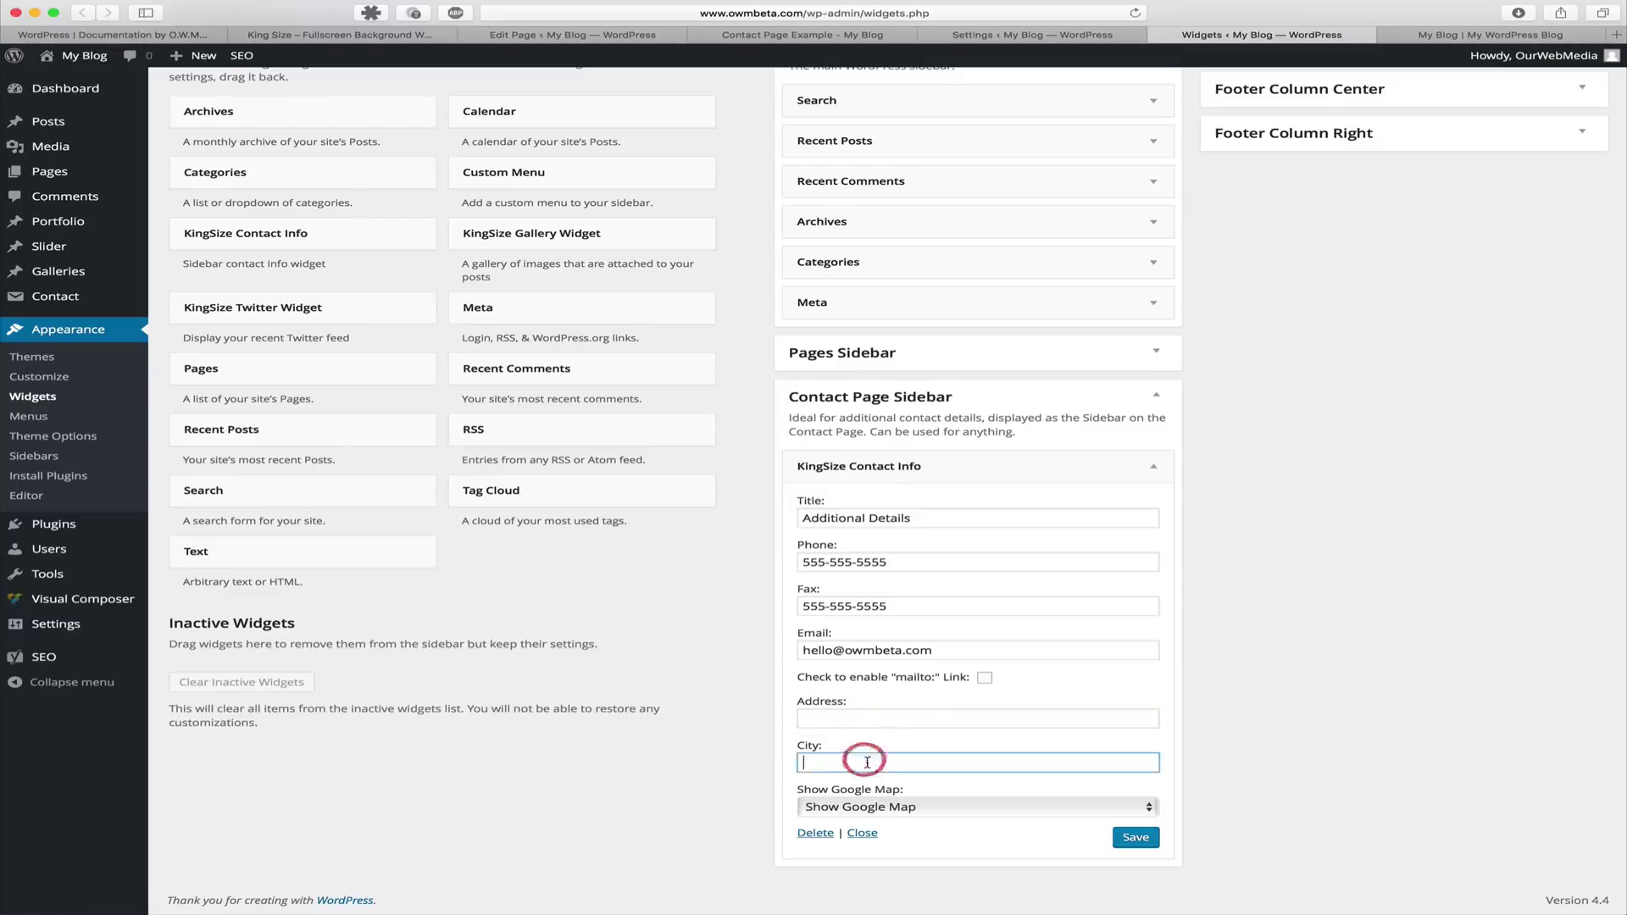
{"action": "key", "text": "shift+Tab"}
{"action": "left_click", "coordinate": [889, 810]}
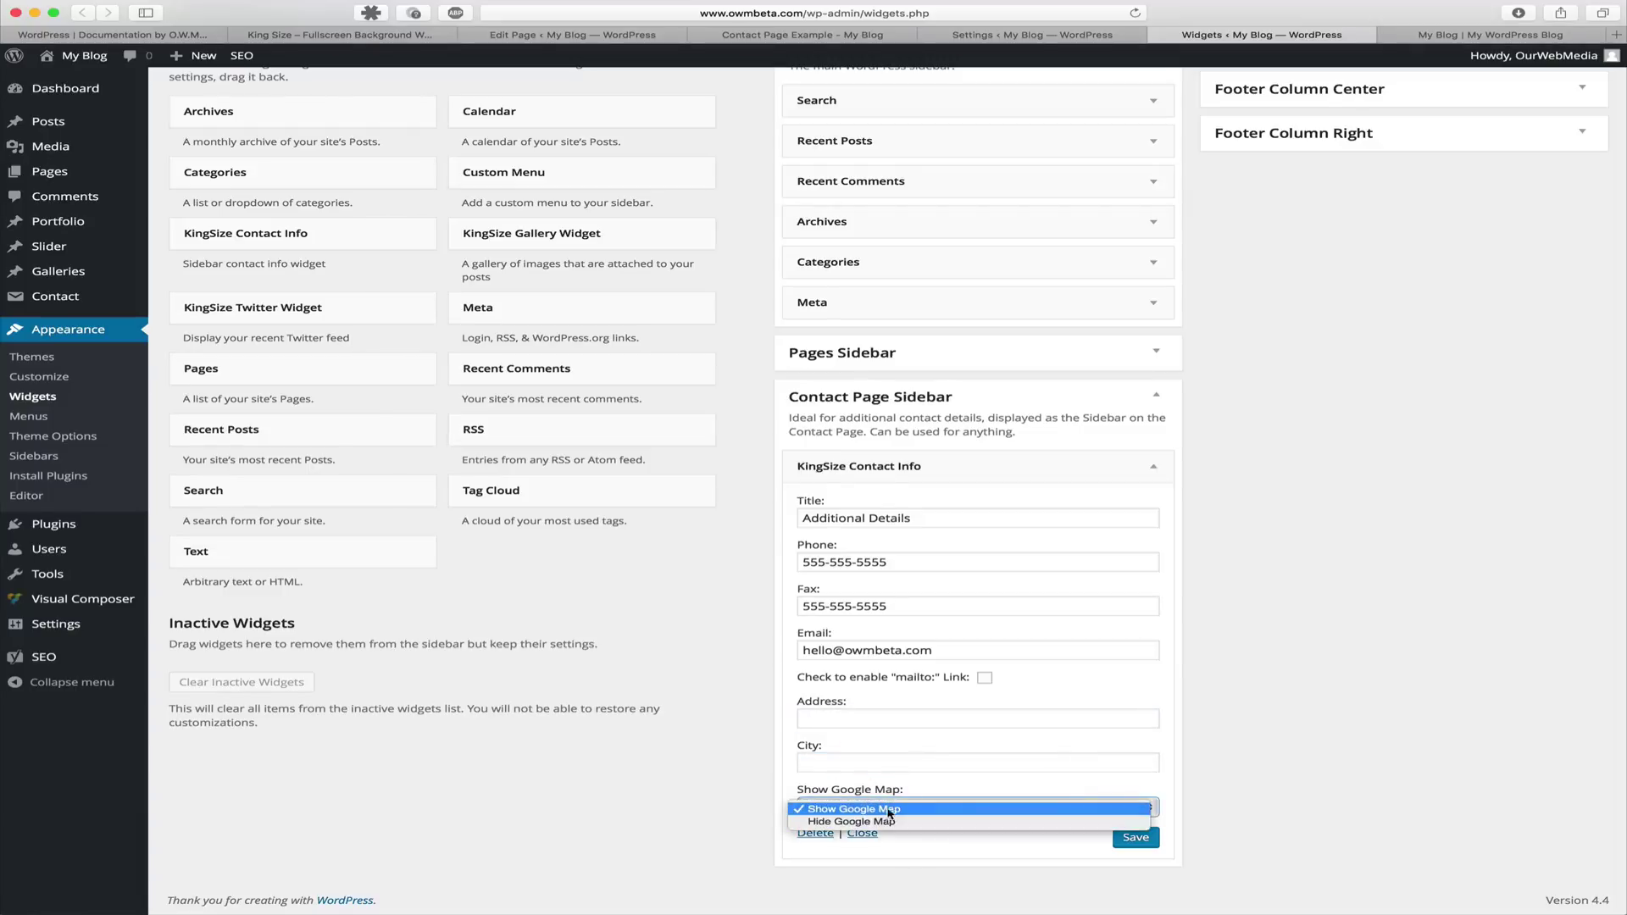
{"action": "left_click", "coordinate": [860, 723]}
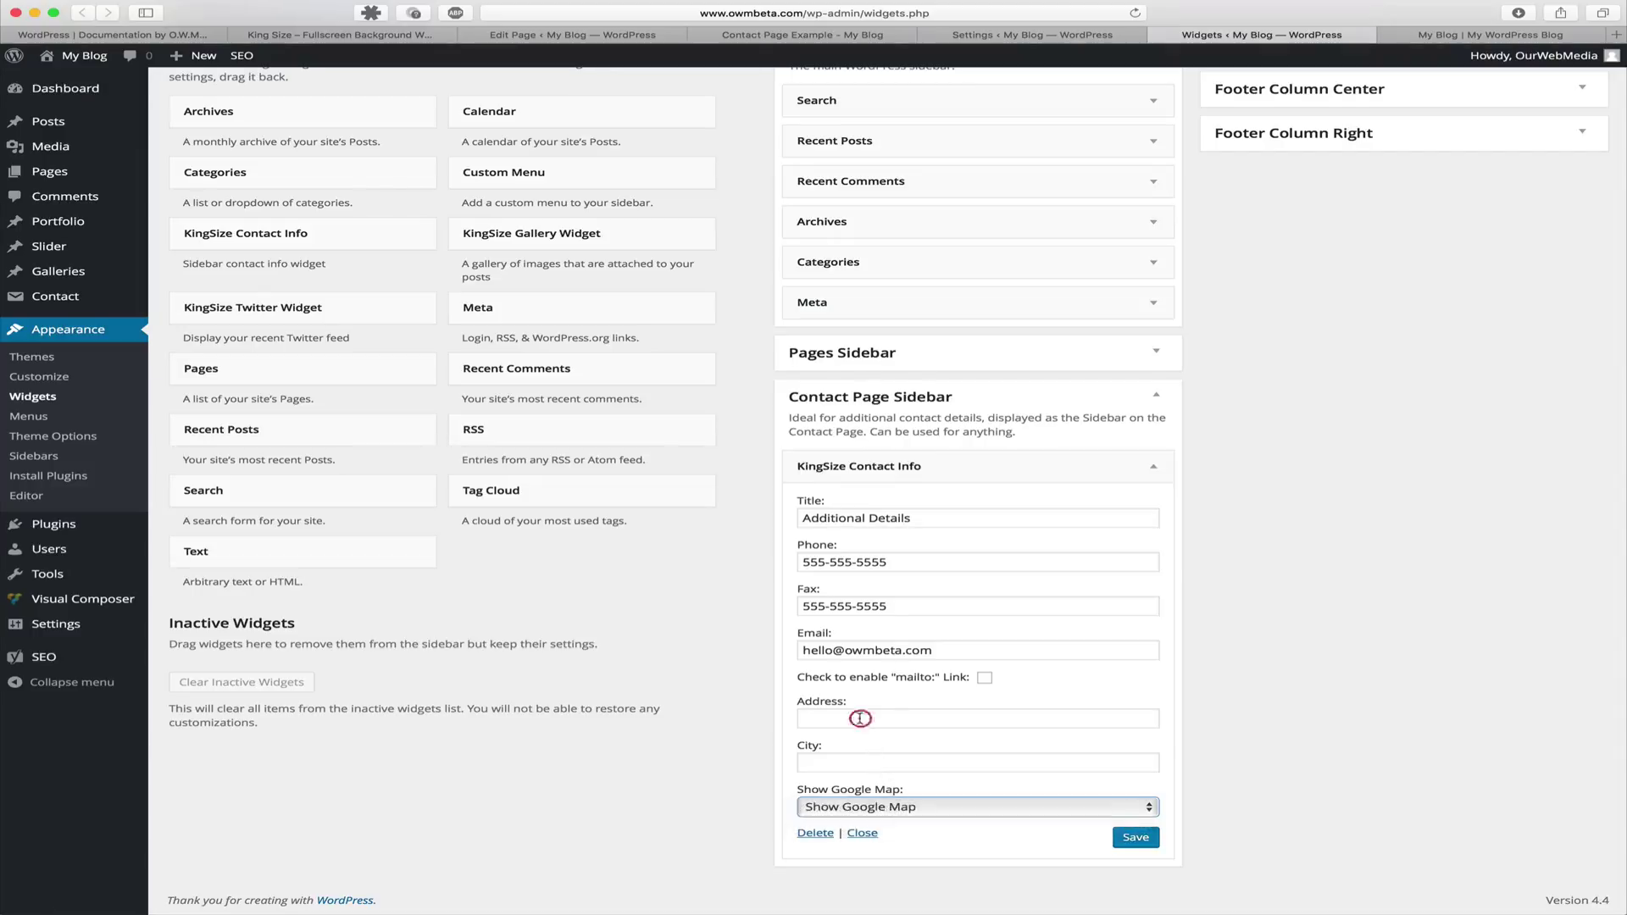
{"action": "left_click", "coordinate": [833, 763]}
{"action": "left_click", "coordinate": [837, 722]}
{"action": "left_click", "coordinate": [829, 755]}
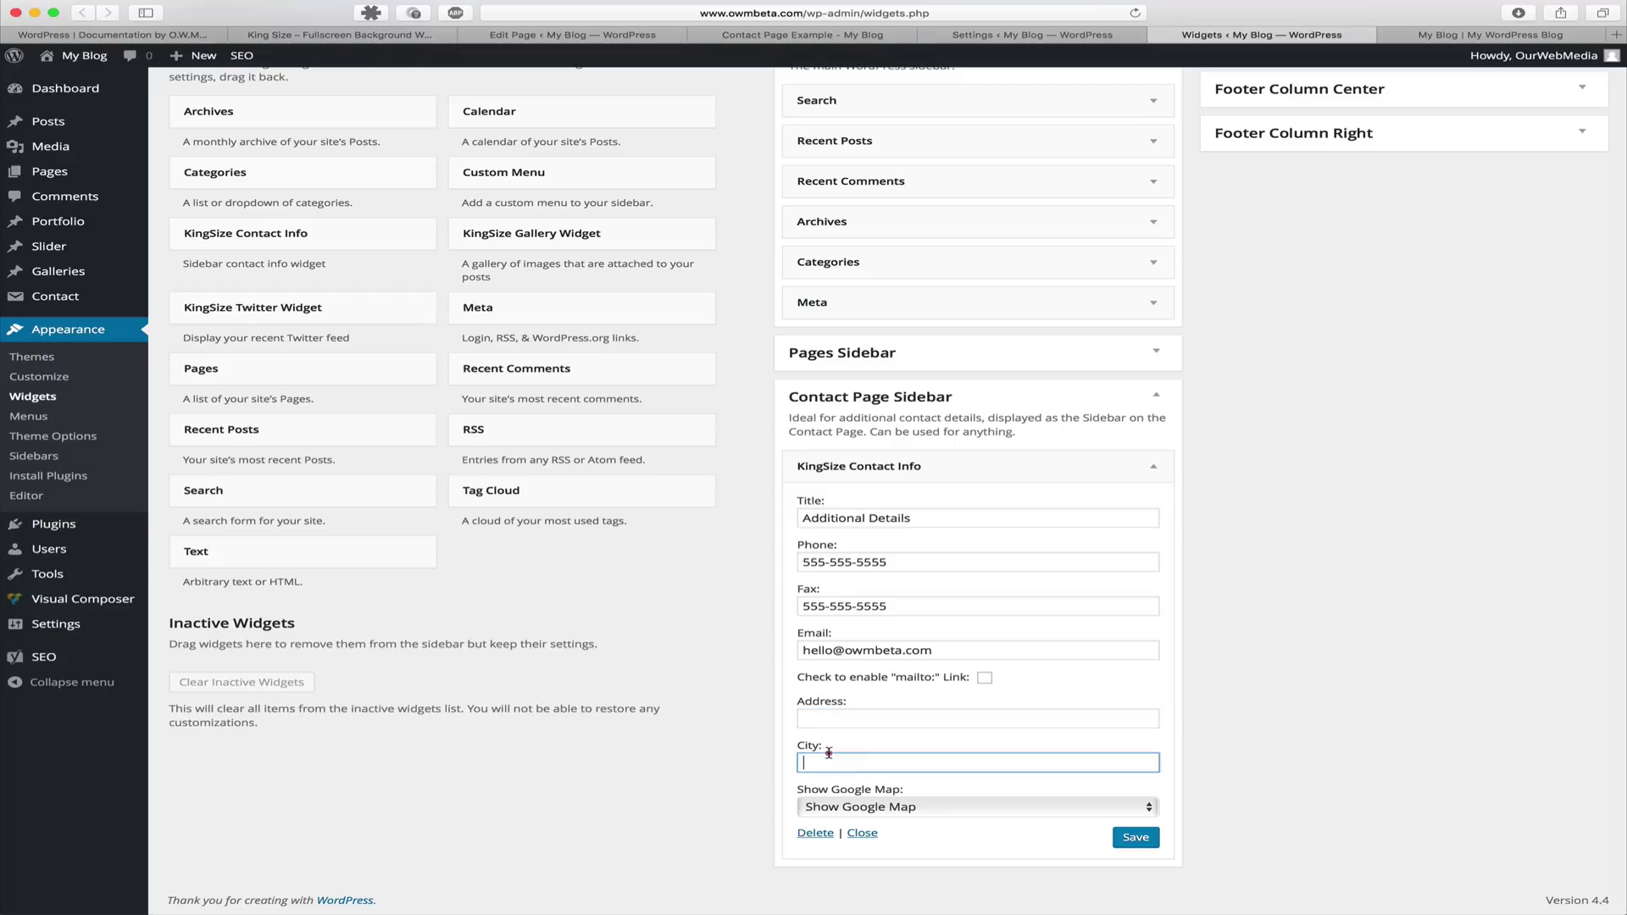
{"action": "left_click", "coordinate": [1135, 840]}
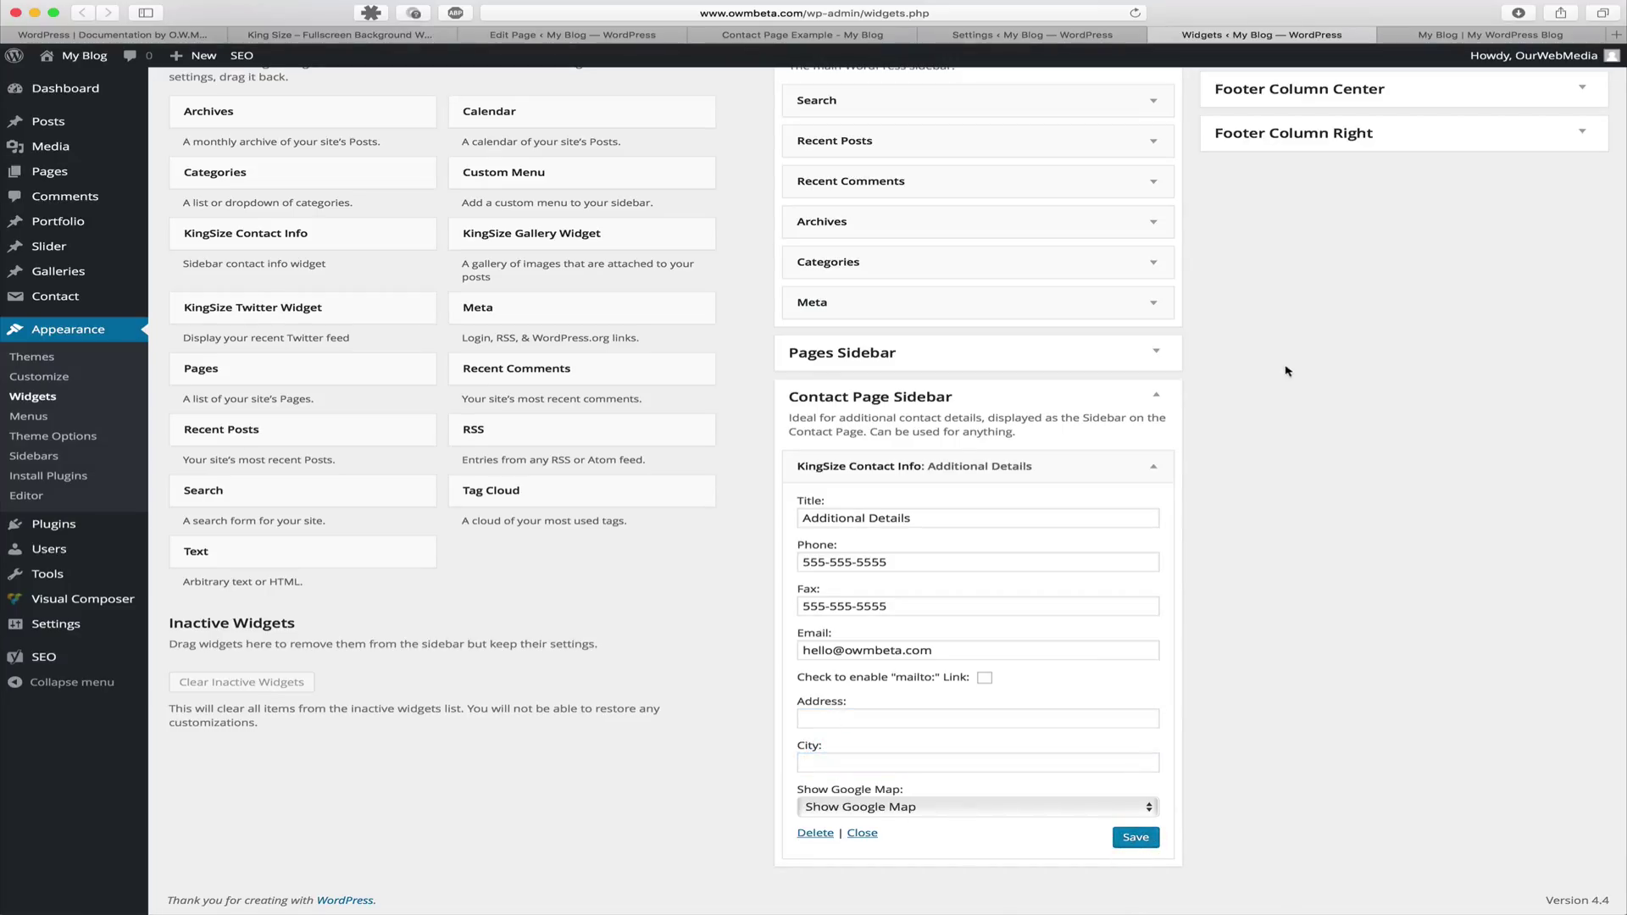
Step: Reload the live contact page to see the Additional Details sidebar, then return to the editor
{"action": "left_click", "coordinate": [845, 34]}
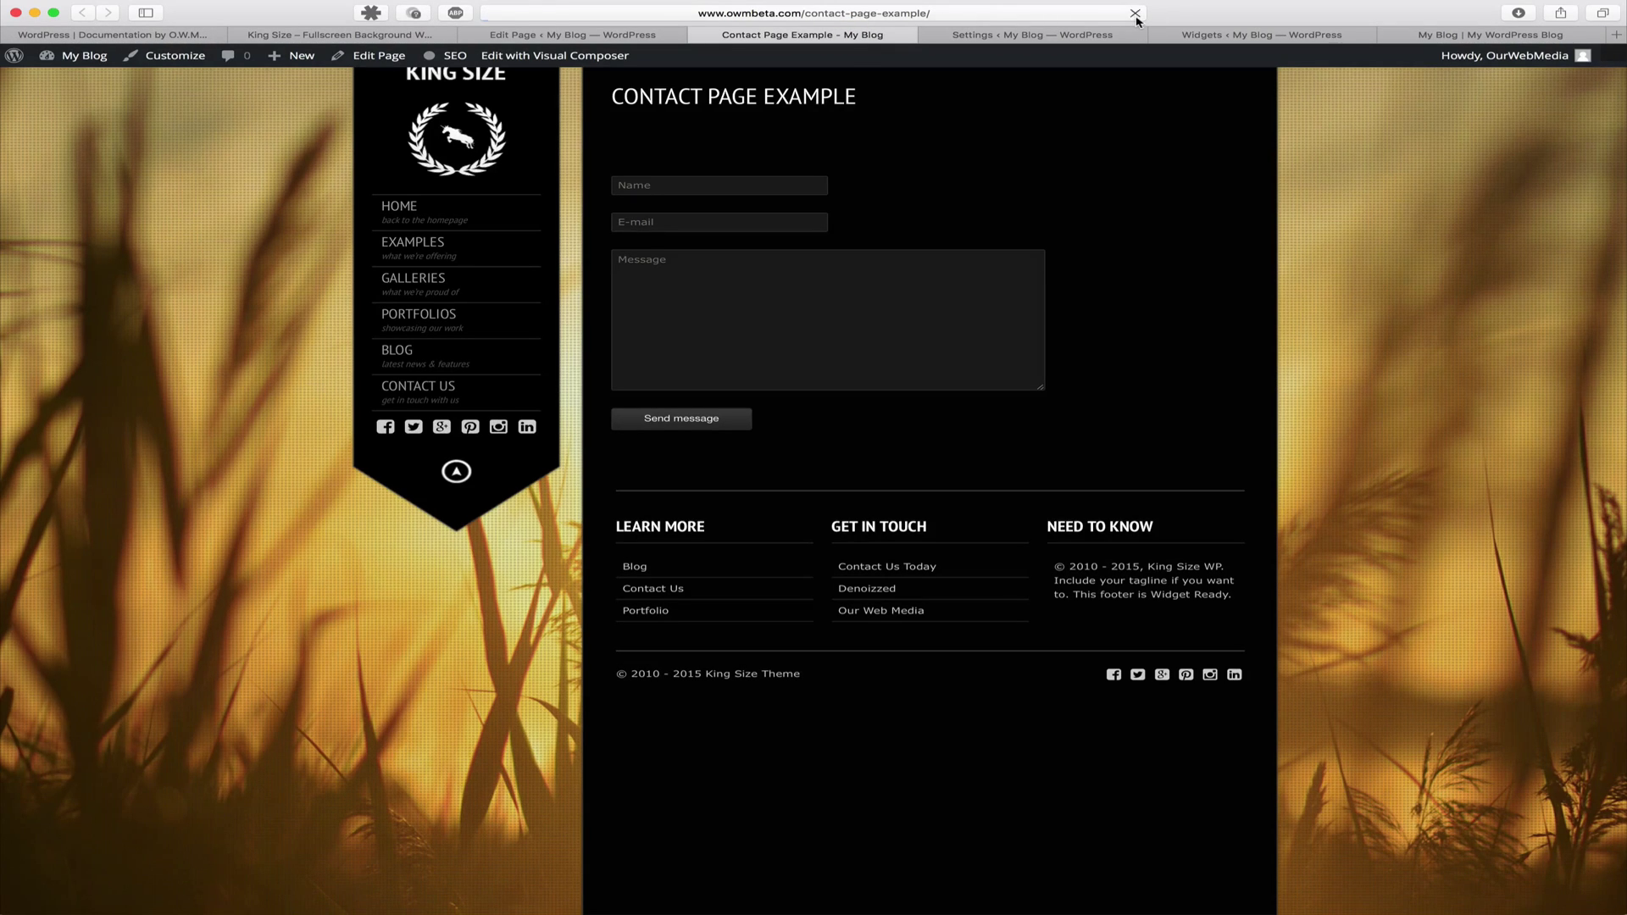
{"action": "left_click", "coordinate": [1136, 14]}
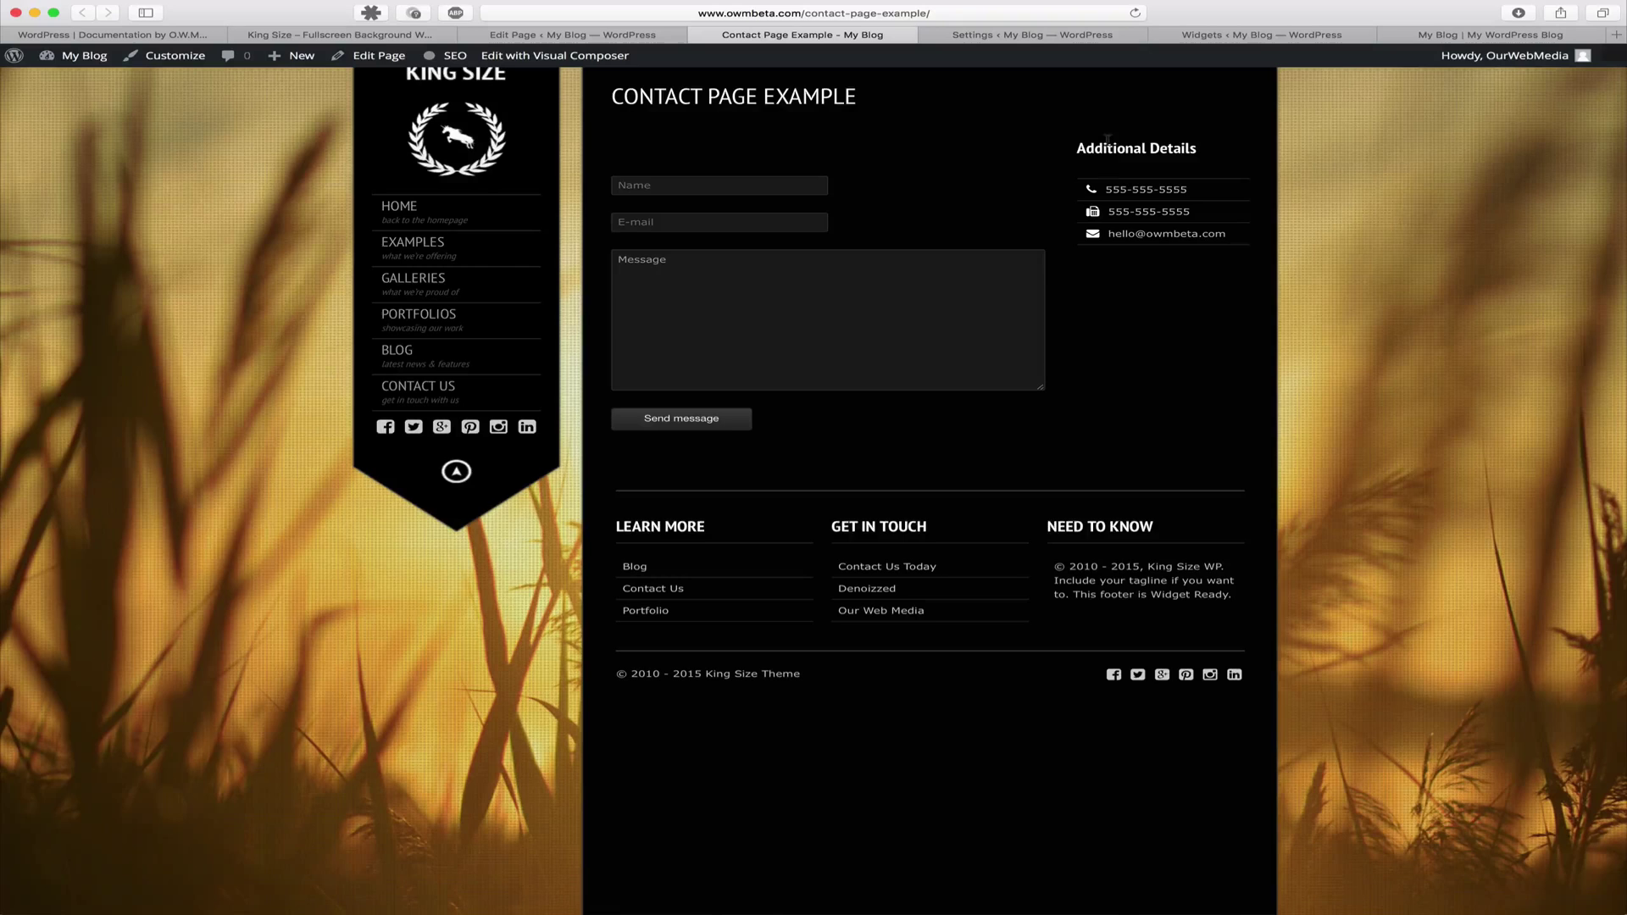
{"action": "left_click", "coordinate": [612, 33]}
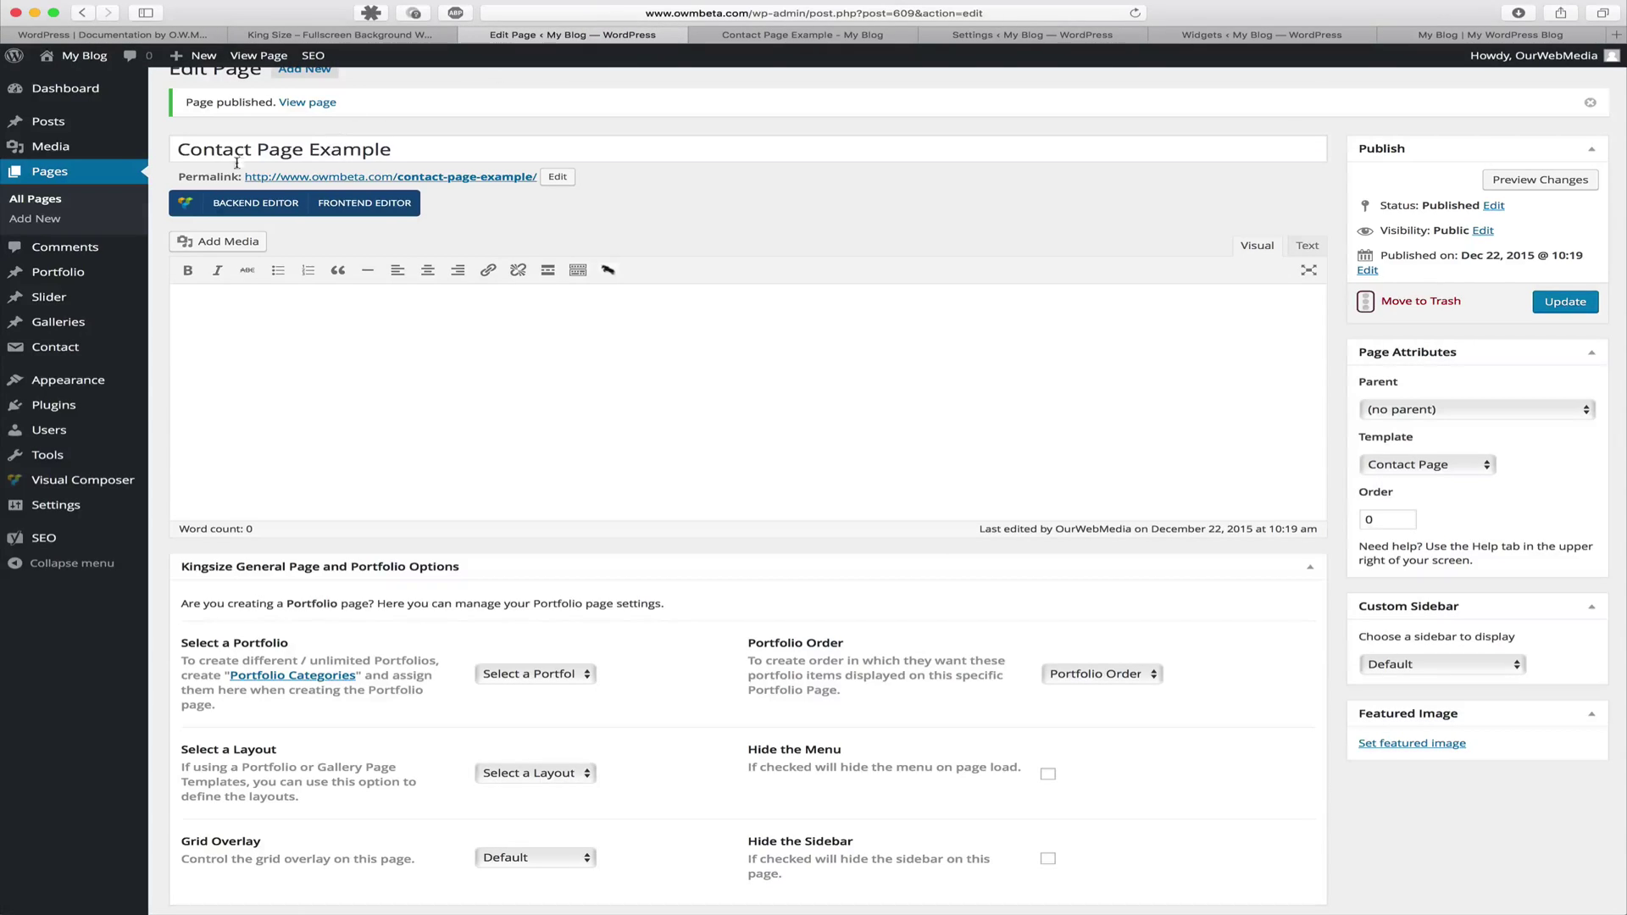
{"action": "mouse_move", "coordinate": [55, 346]}
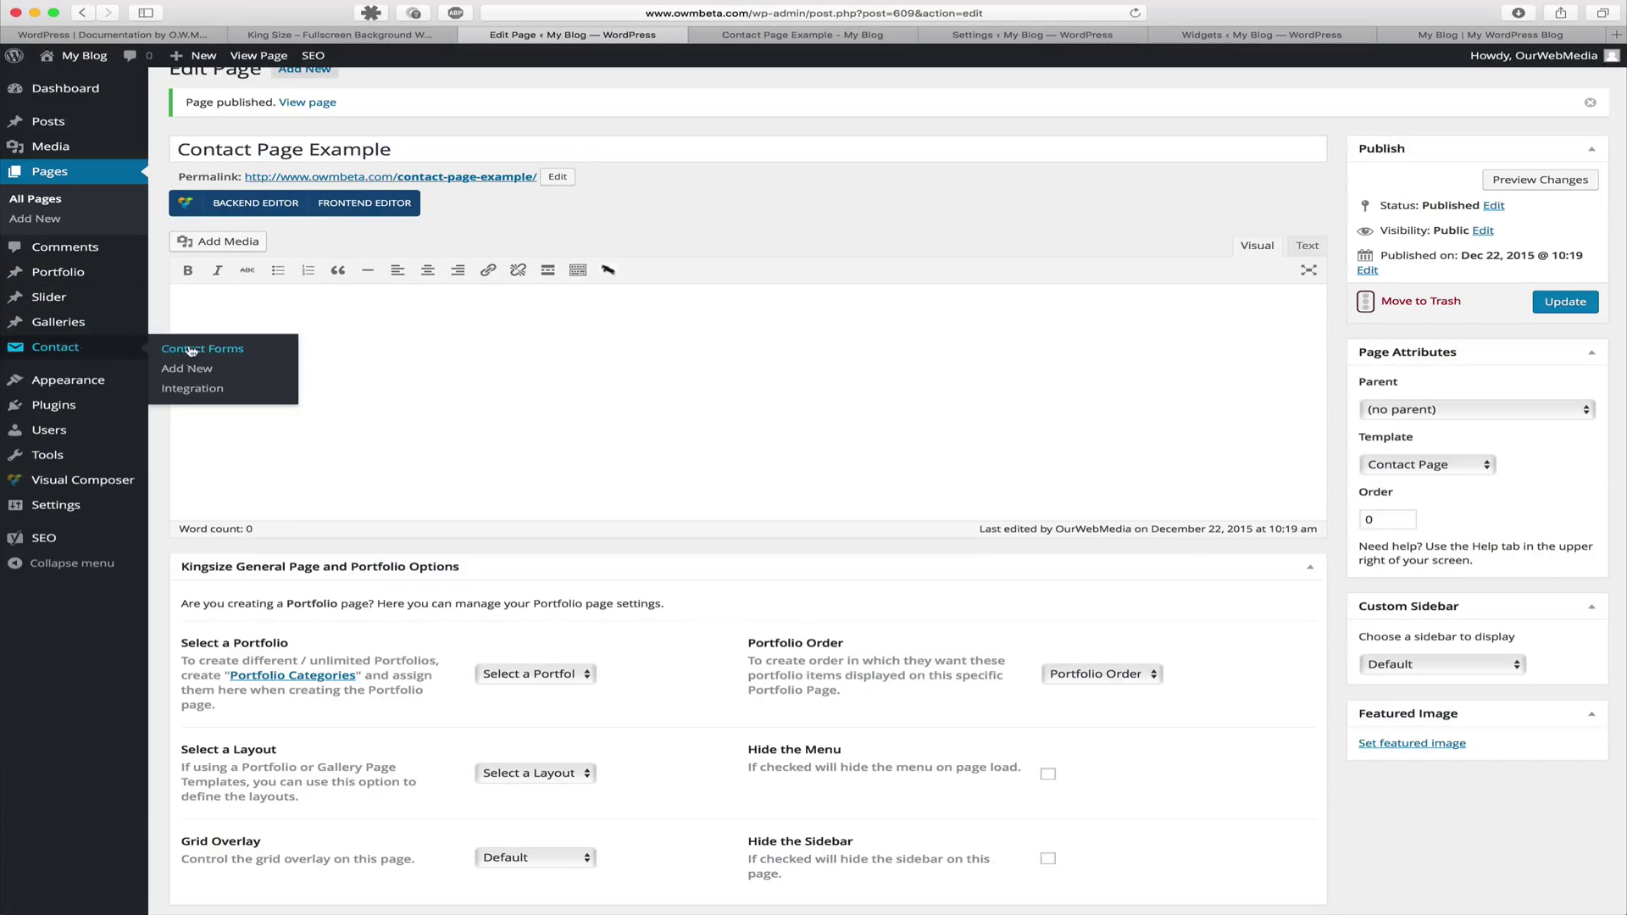
Step: Review Contact Form #1 and its shortcode, then go to Pages > All Pages
{"action": "left_click", "coordinate": [199, 350]}
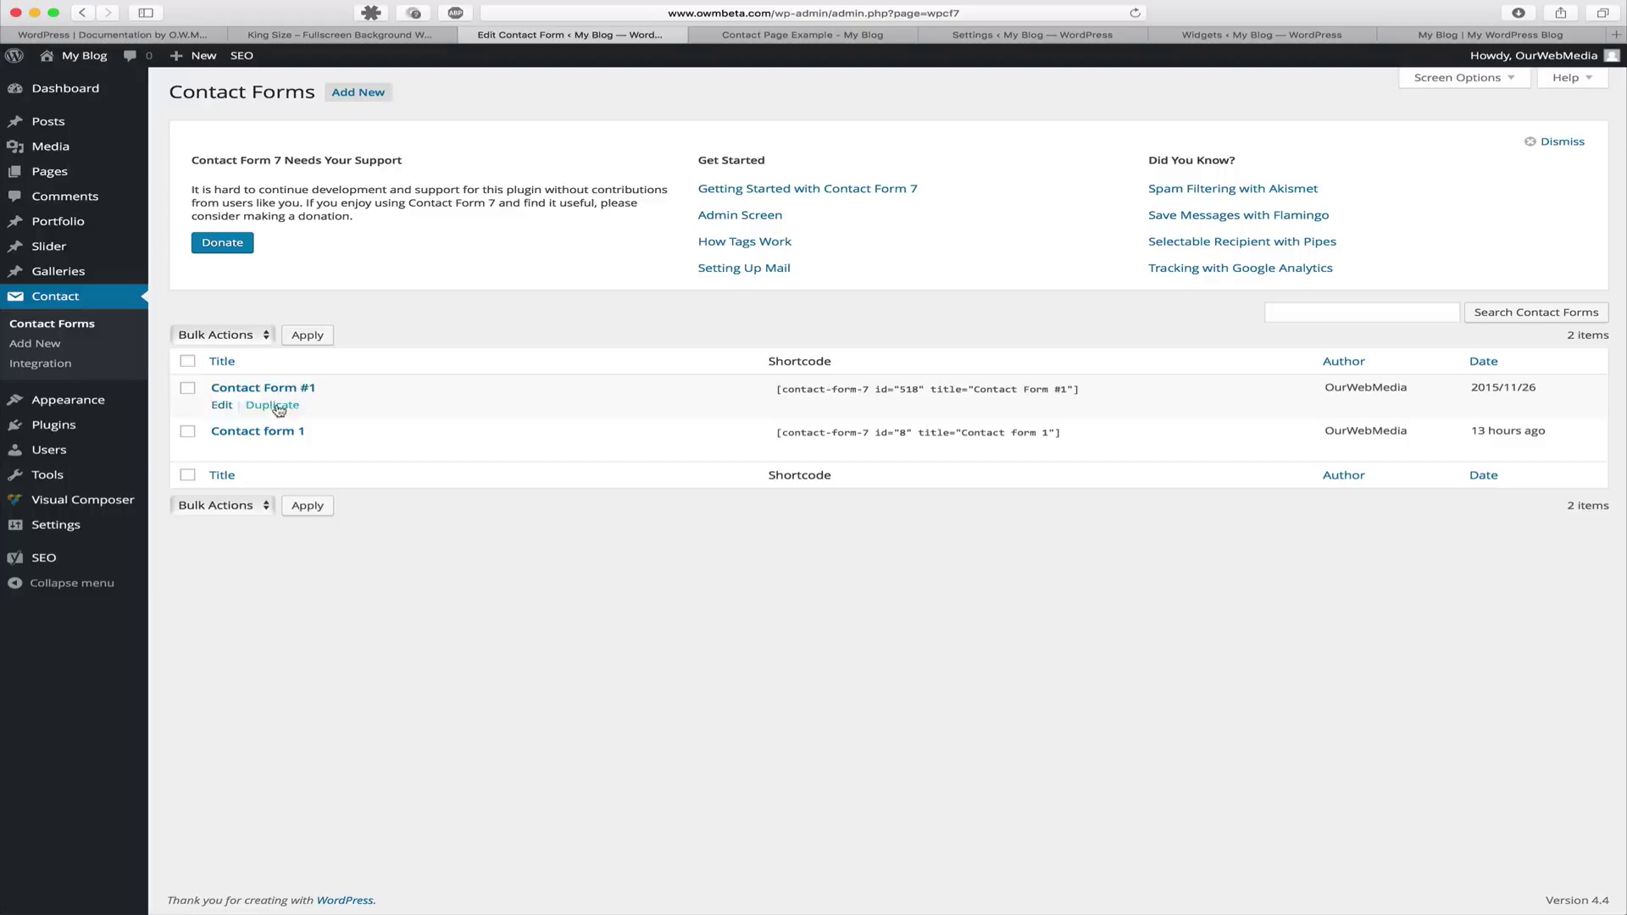
{"action": "left_click_drag", "start_coordinate": [776, 390], "coordinate": [1097, 391]}
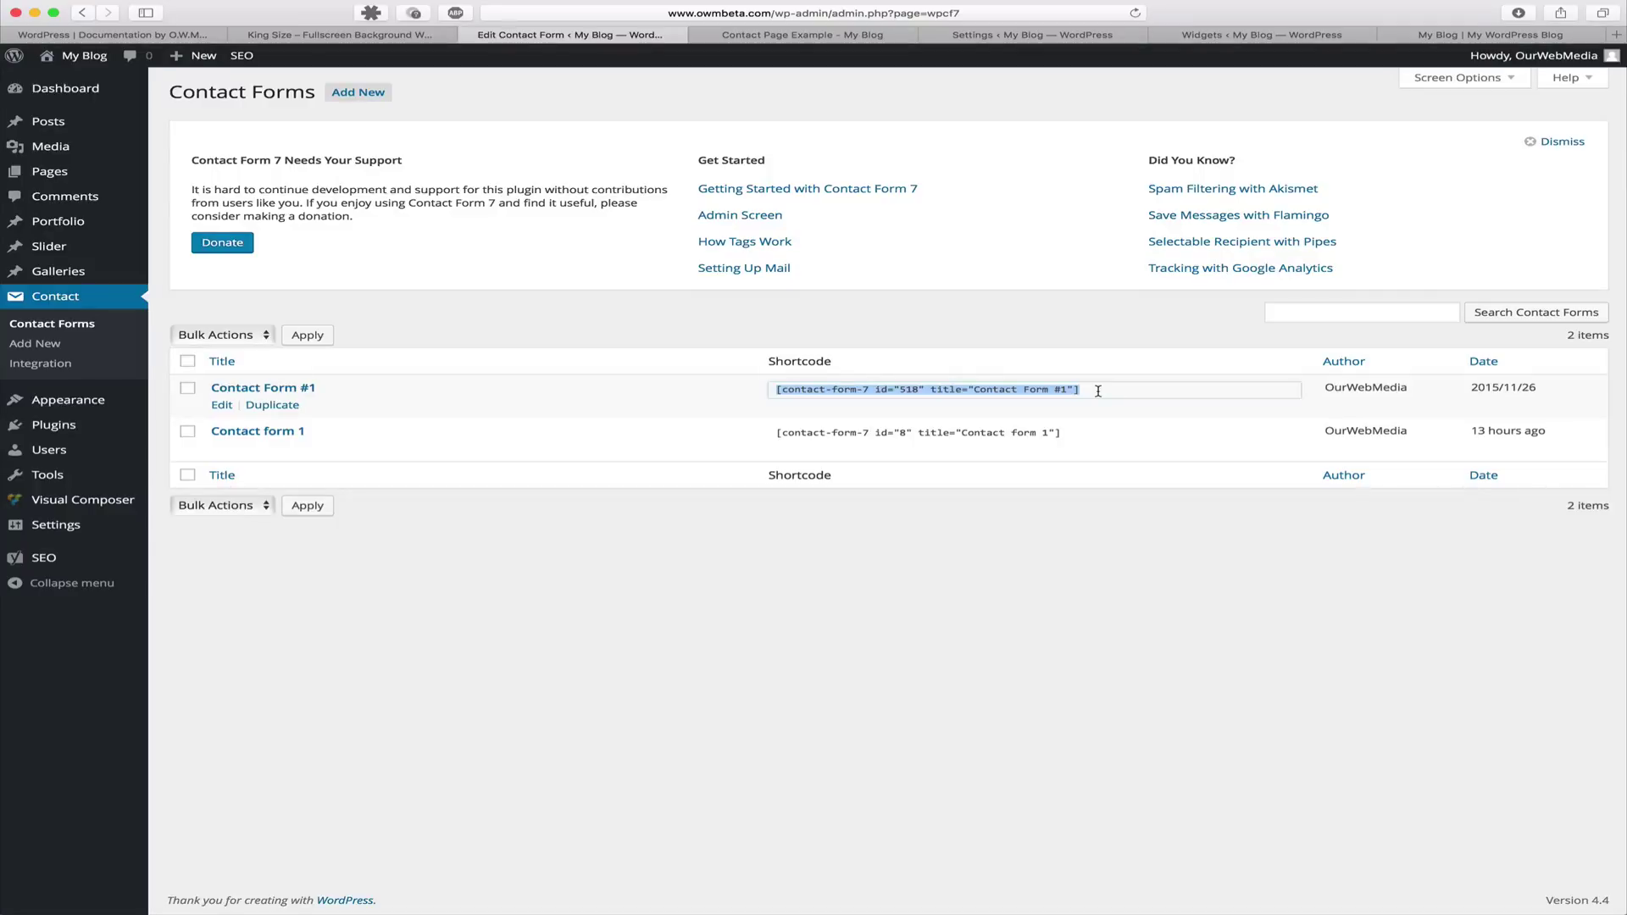
{"action": "left_click", "coordinate": [227, 407]}
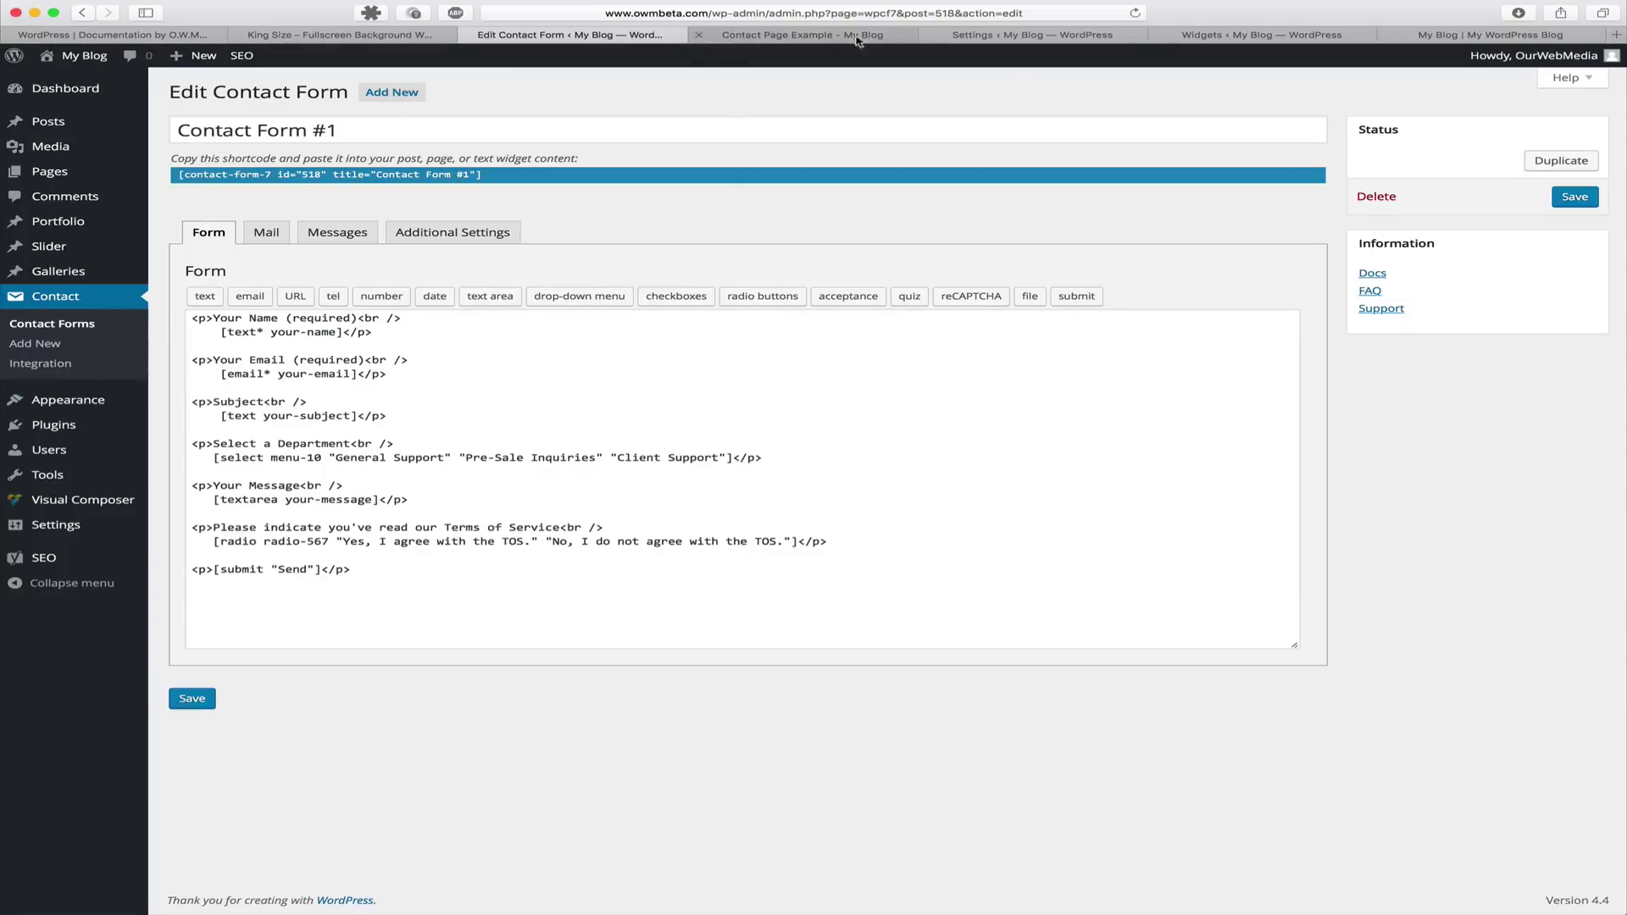
{"action": "mouse_move", "coordinate": [50, 171]}
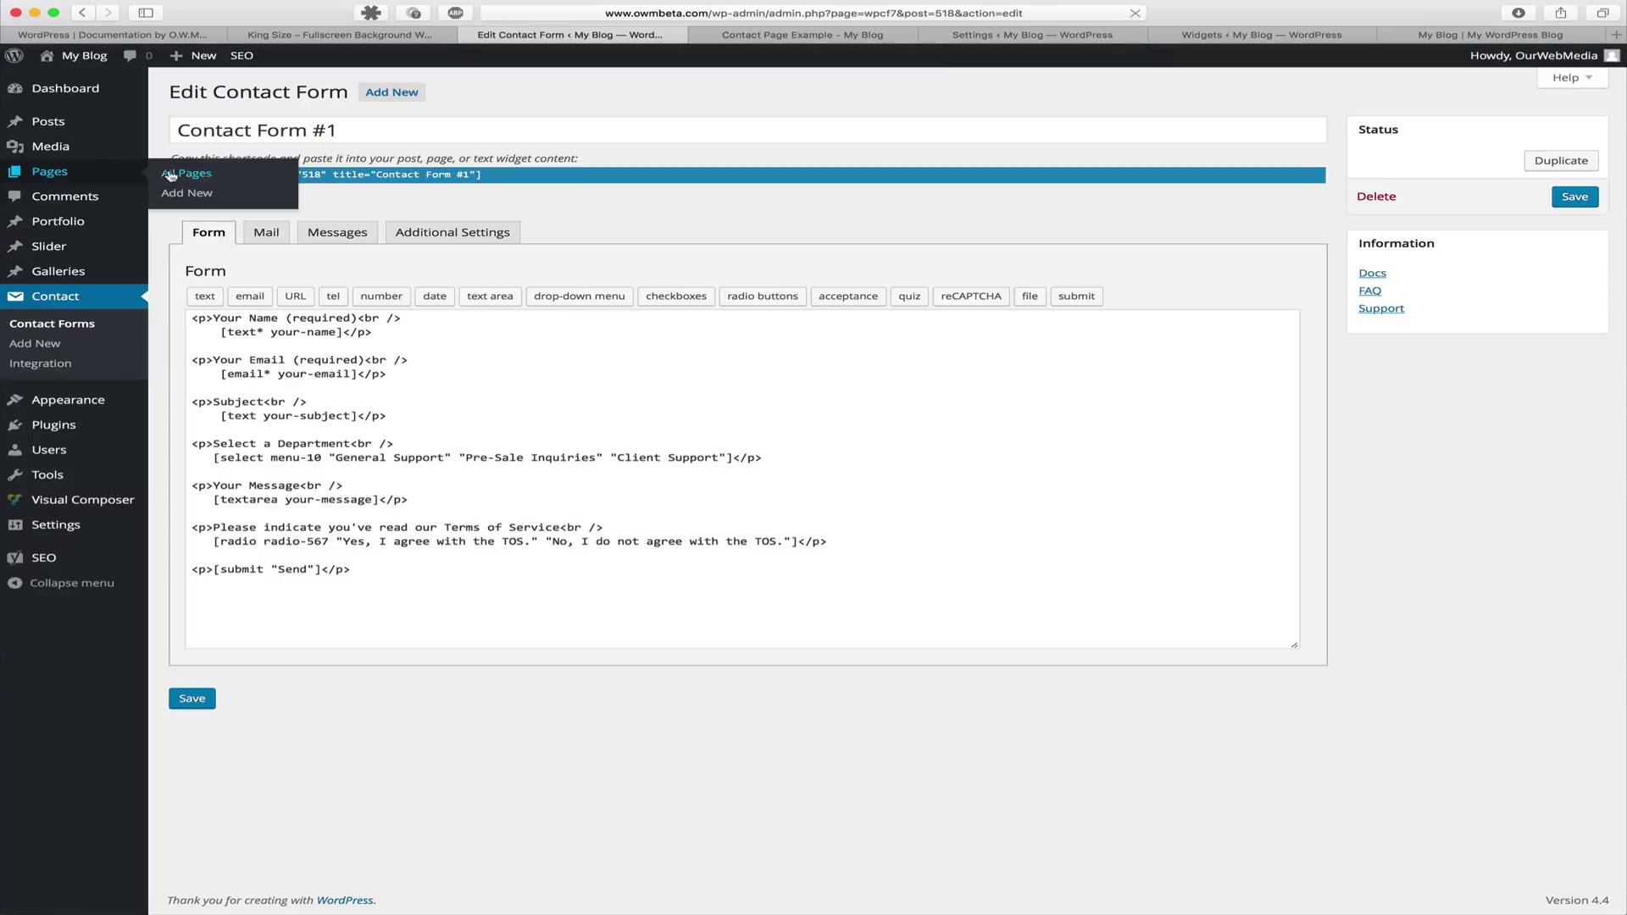
{"action": "left_click", "coordinate": [170, 177]}
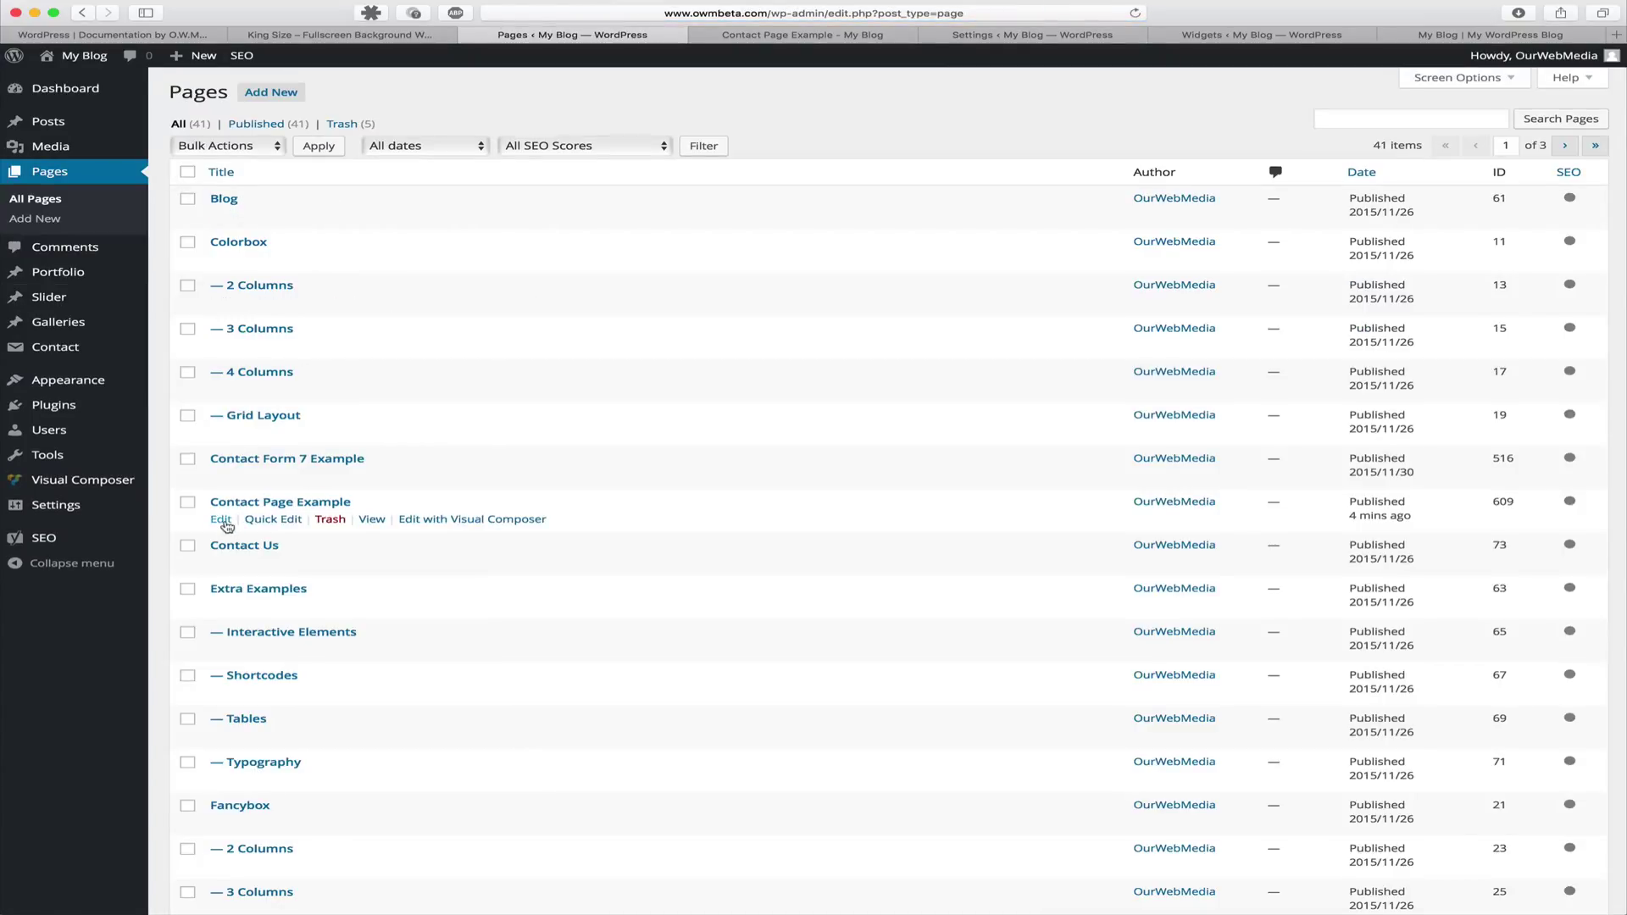
Step: Edit Contact Page Example, switch its template to Default Template, and focus the content area
{"action": "left_click", "coordinate": [222, 520]}
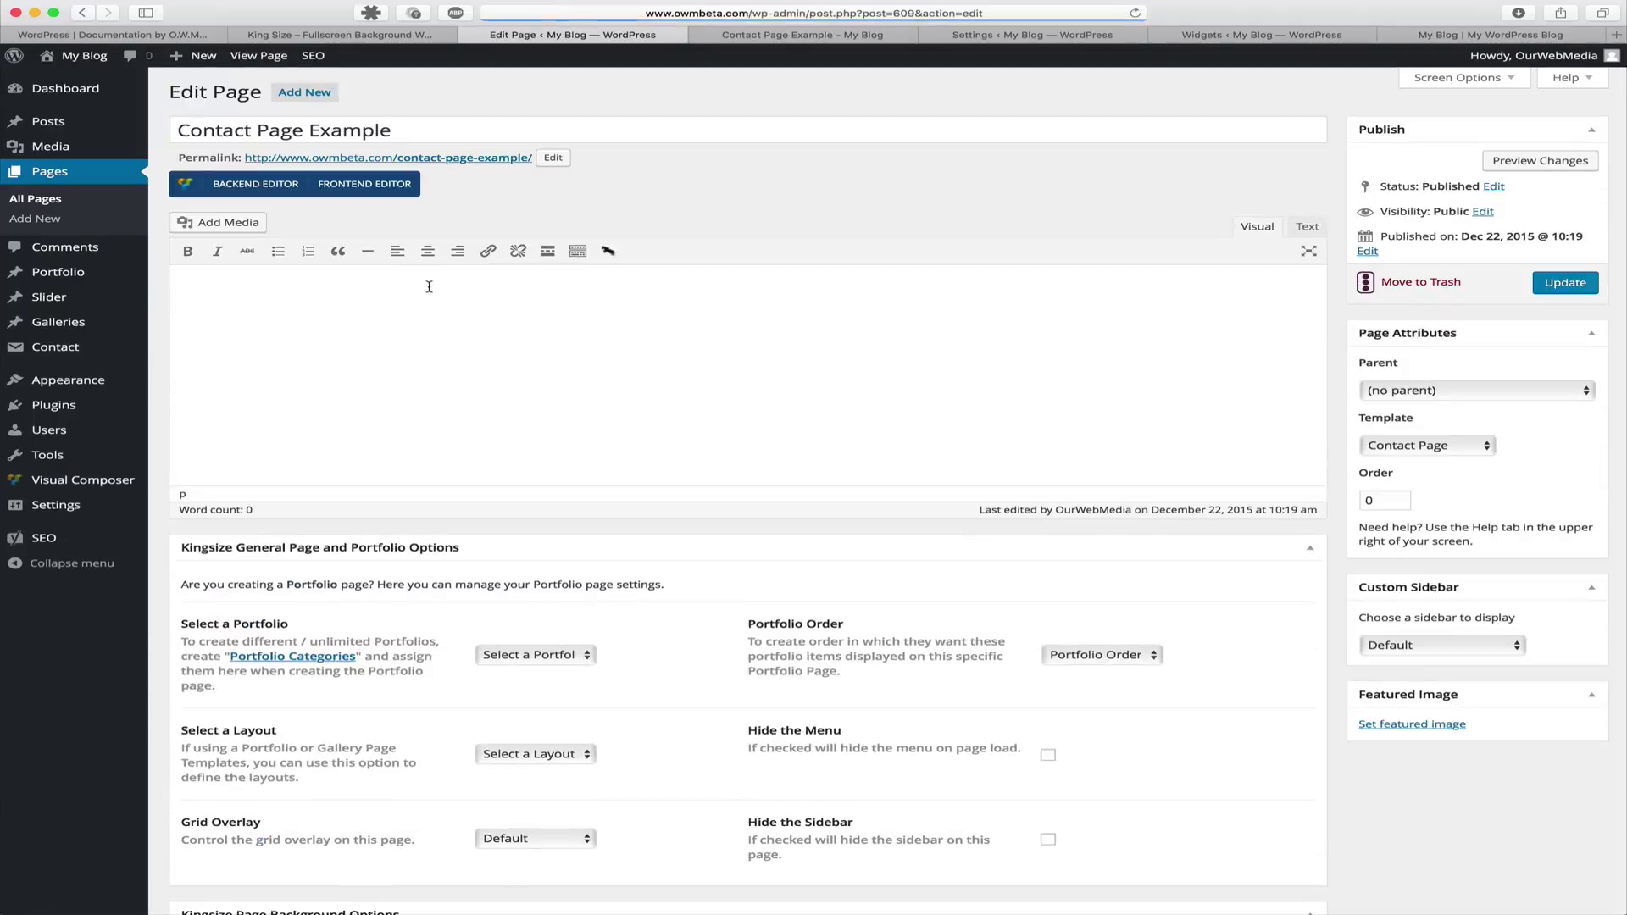
{"action": "left_click", "coordinate": [1414, 447]}
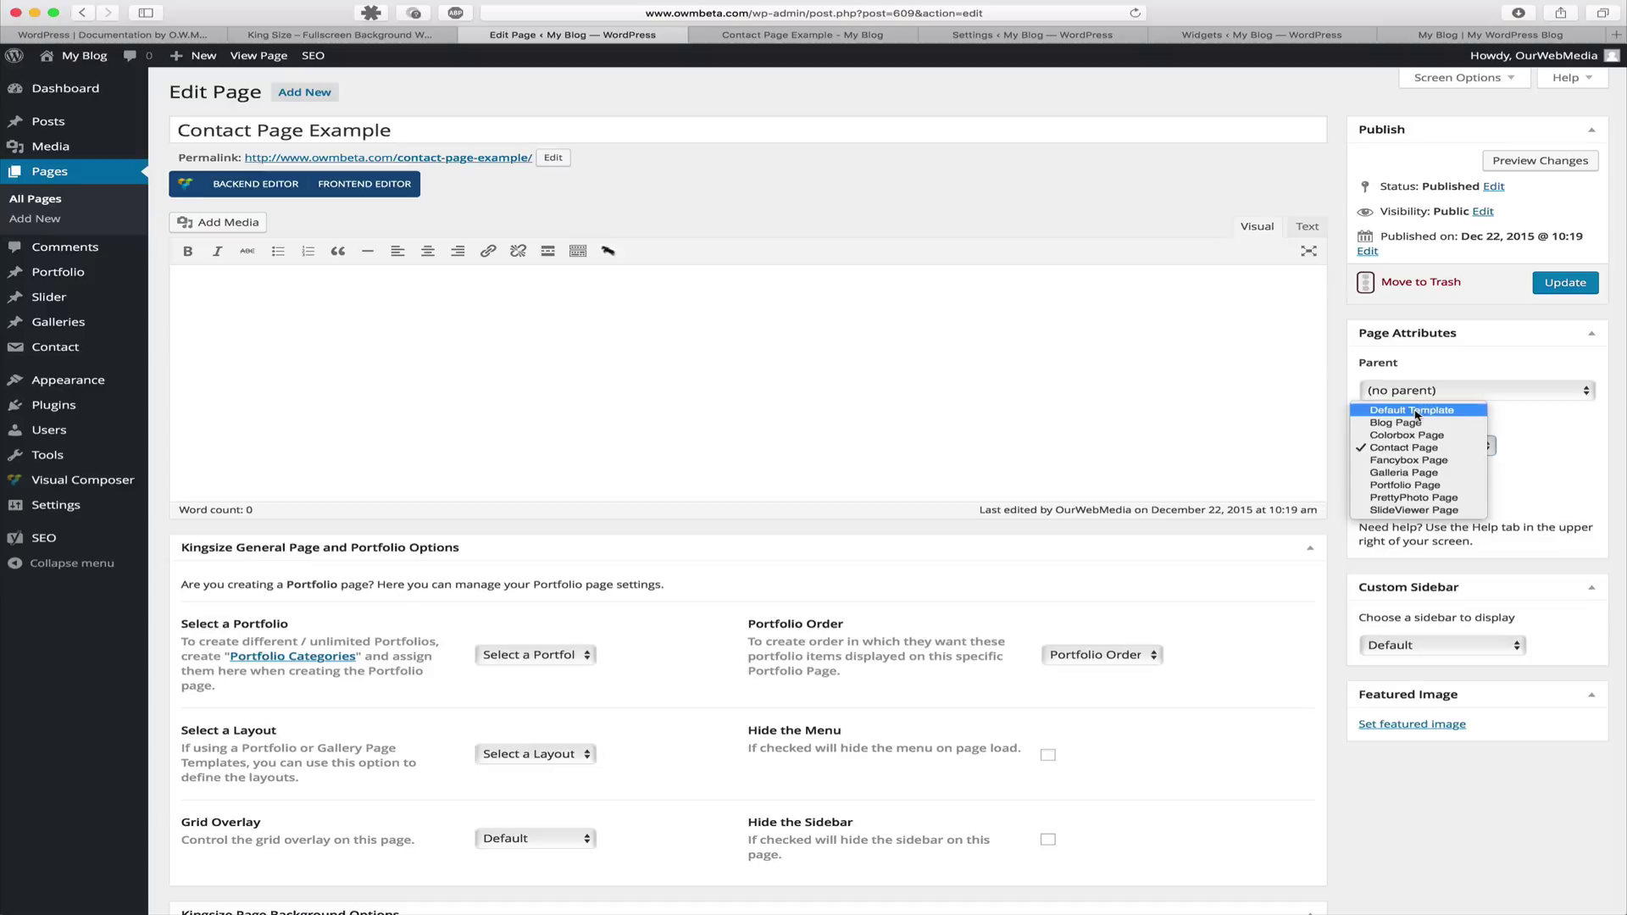
{"action": "left_click", "coordinate": [1415, 411]}
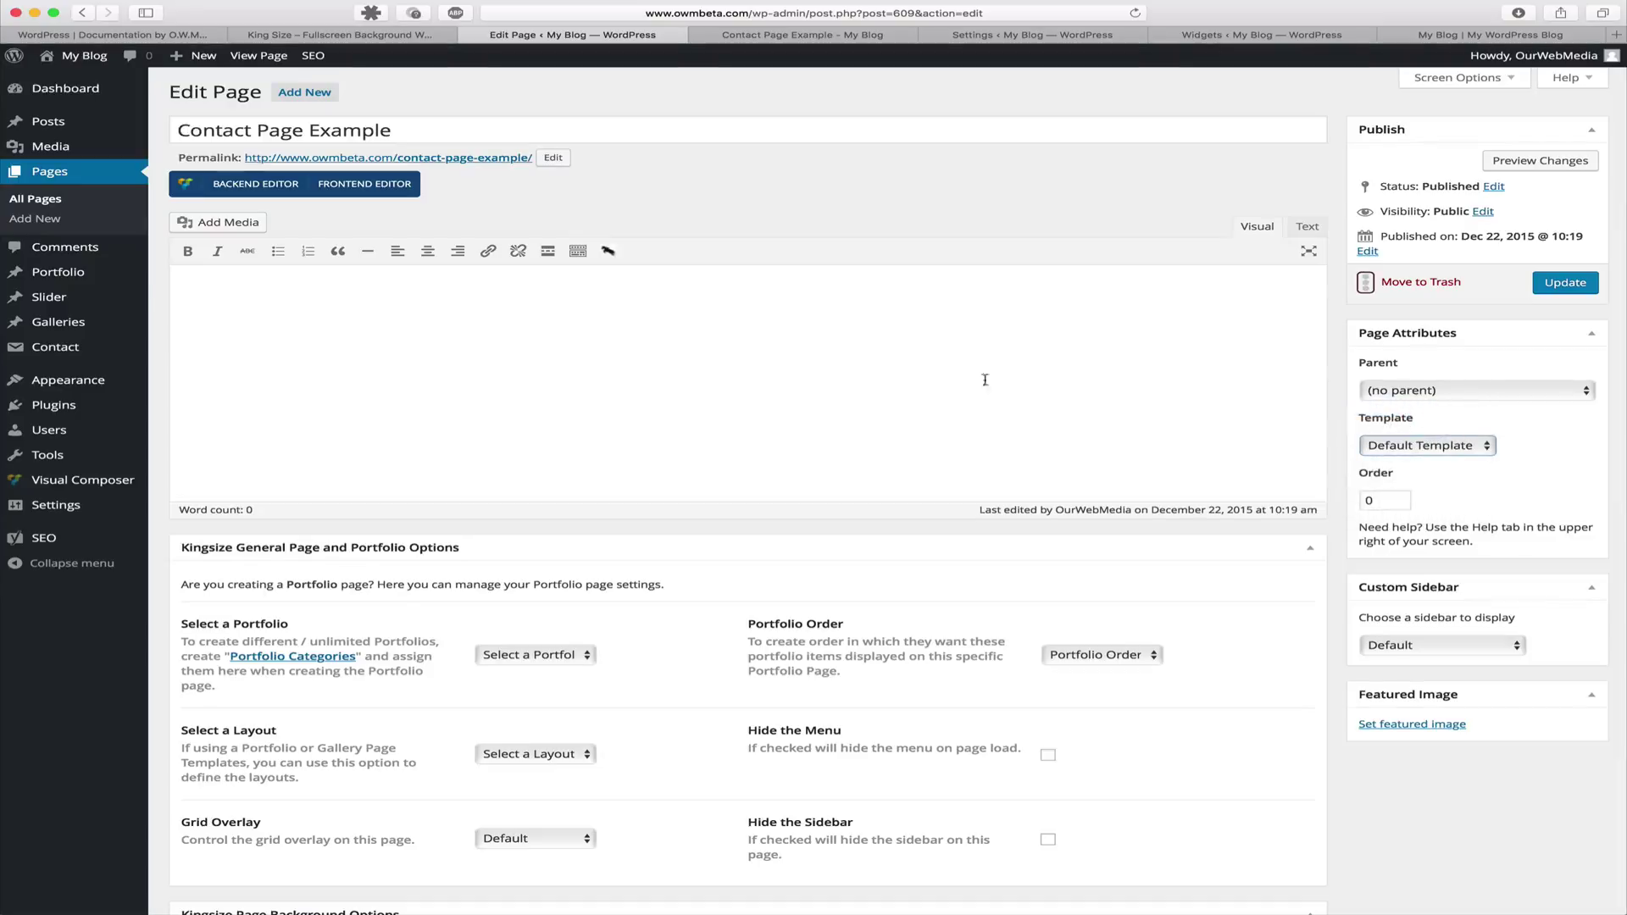
{"action": "left_click", "coordinate": [522, 332]}
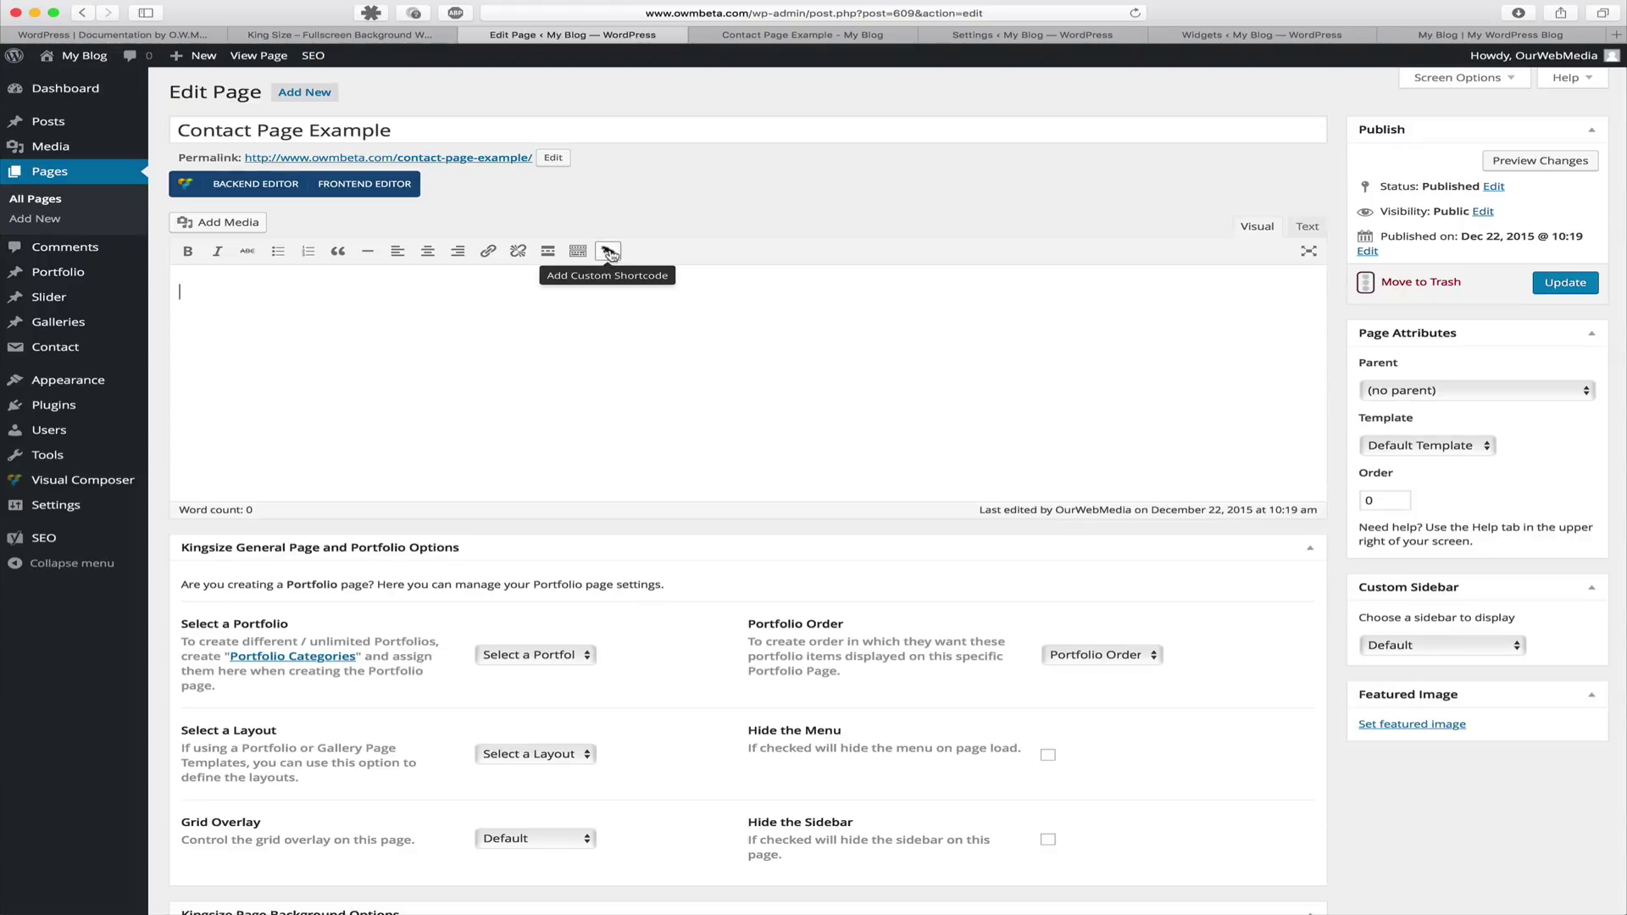
Step: Insert a blank KingSize Contact Form shortcode with empty email and message attributes
{"action": "left_click", "coordinate": [610, 253]}
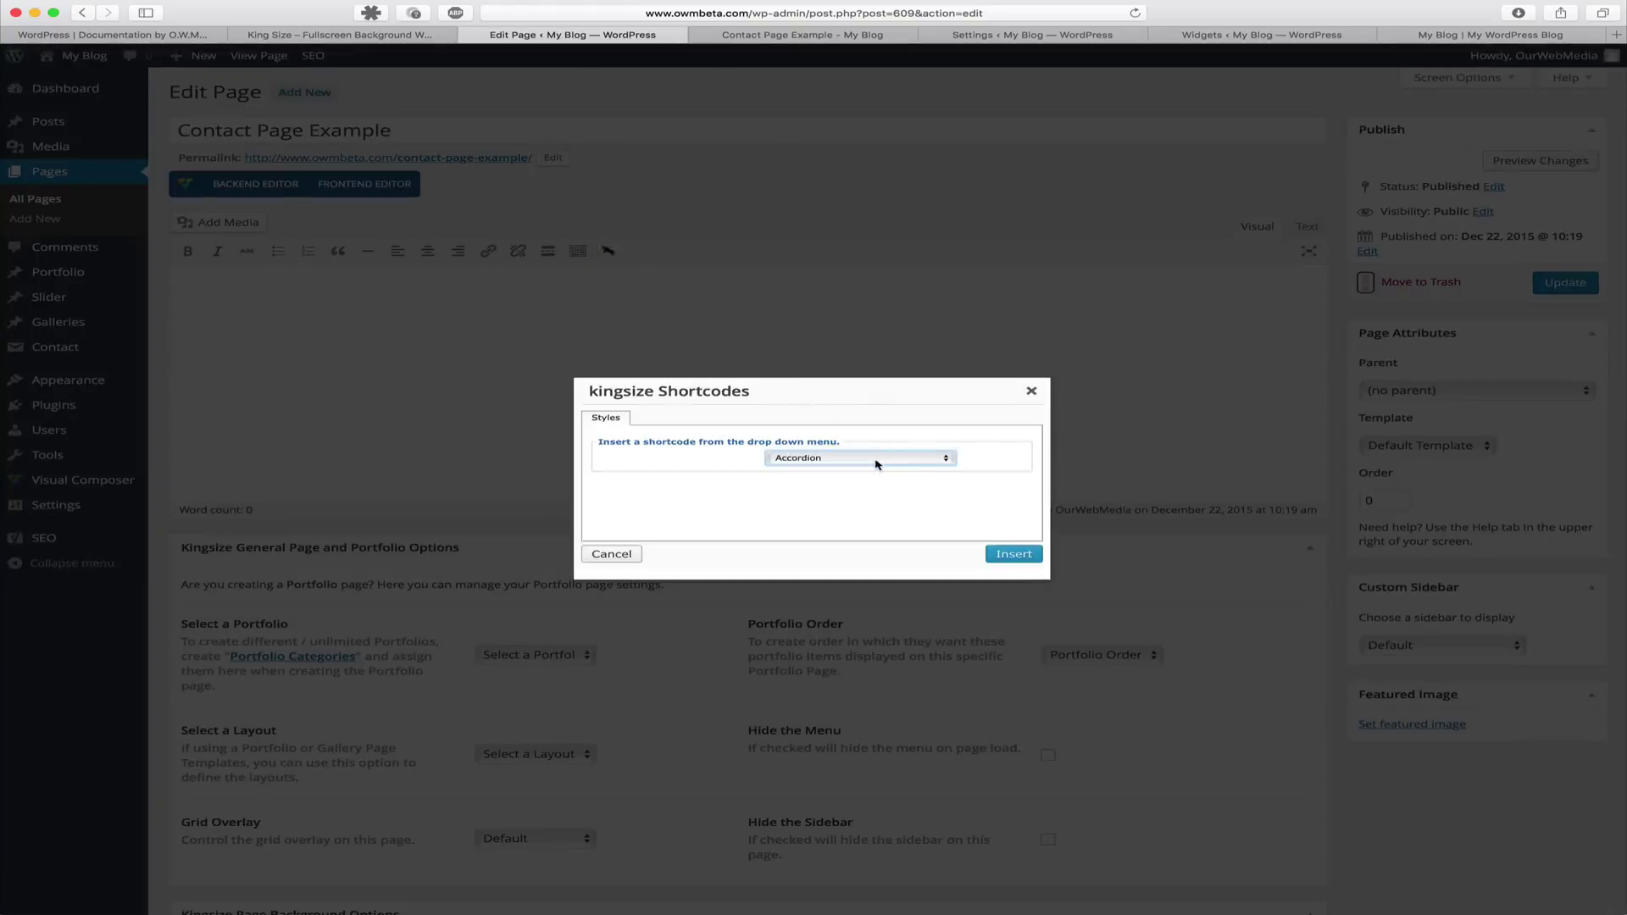
{"action": "left_click", "coordinate": [876, 462]}
{"action": "left_click", "coordinate": [876, 464]}
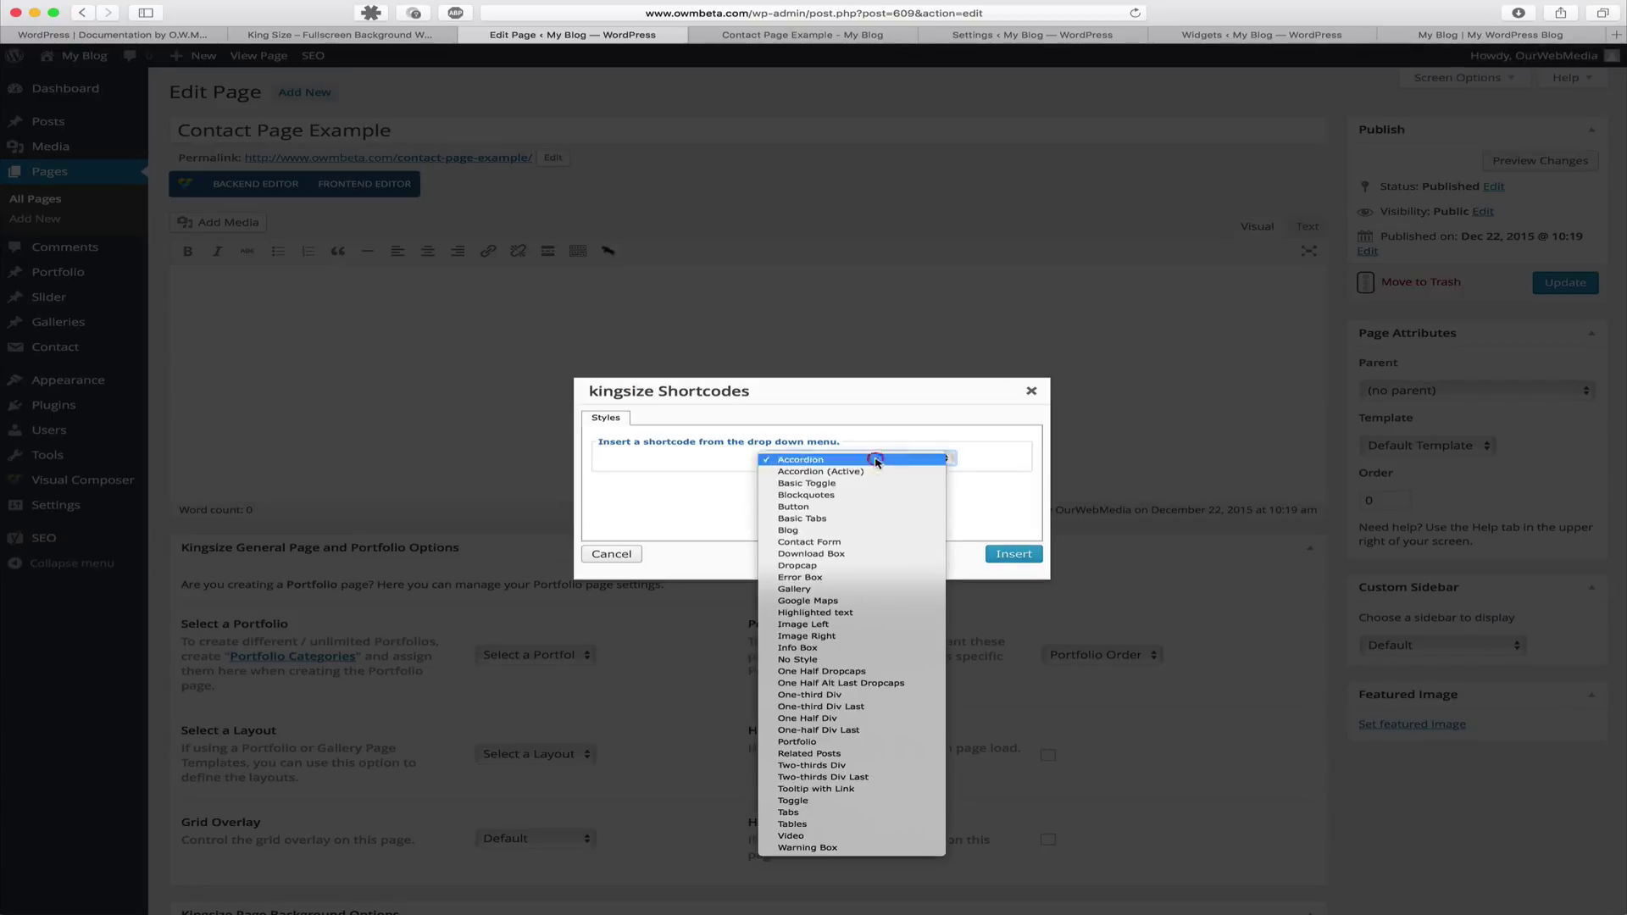
{"action": "left_click", "coordinate": [833, 543]}
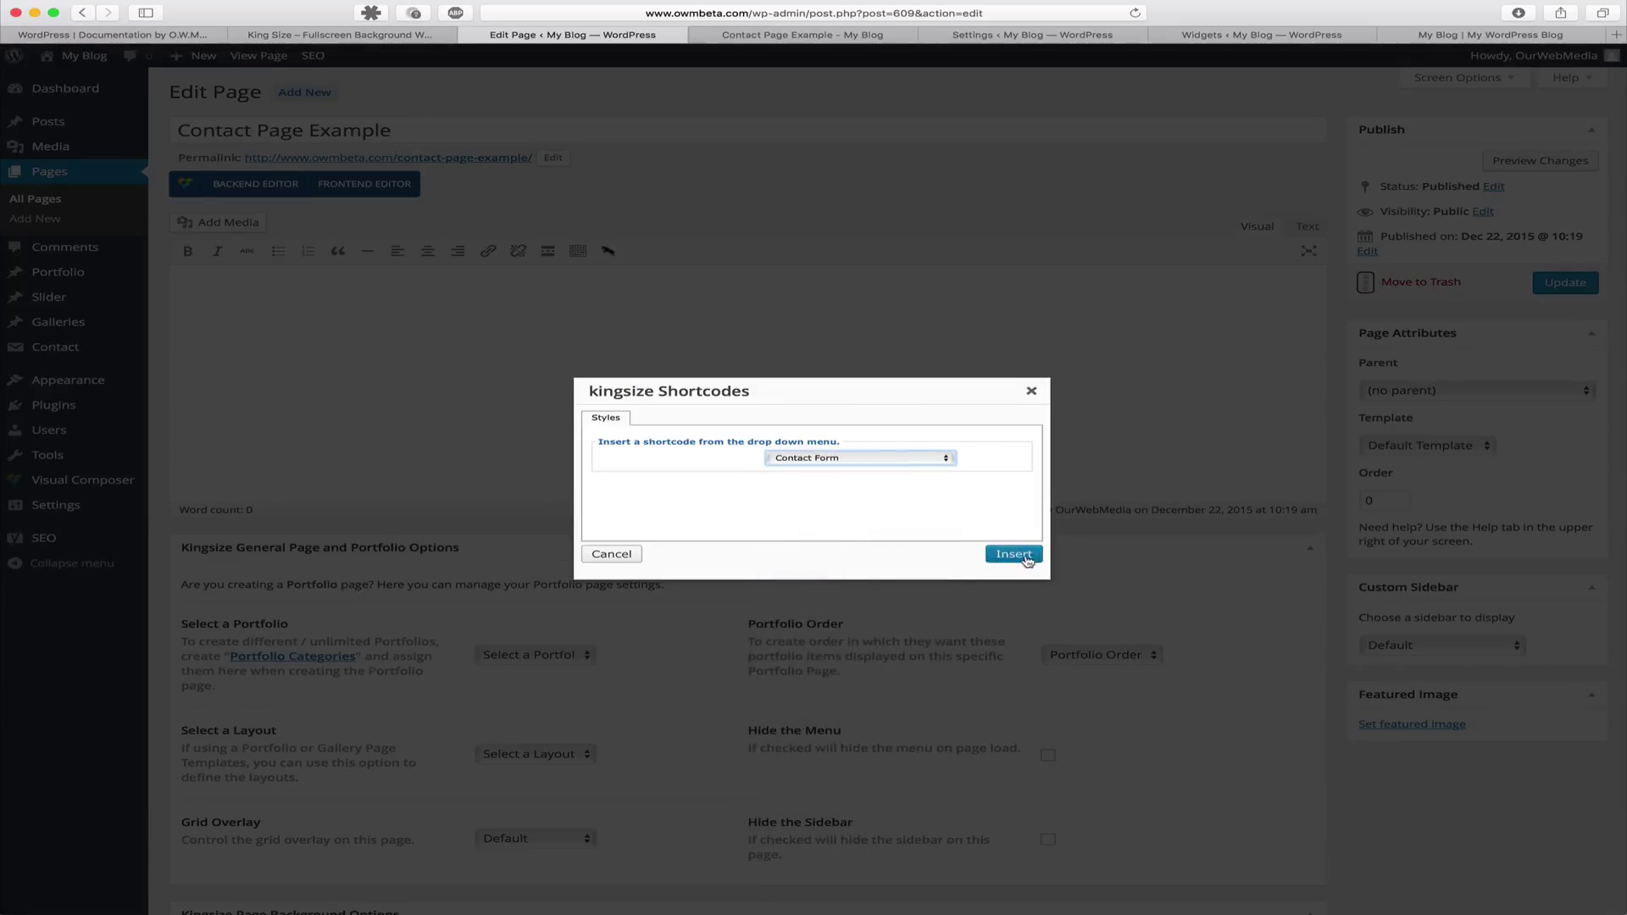
{"action": "left_click", "coordinate": [1035, 561]}
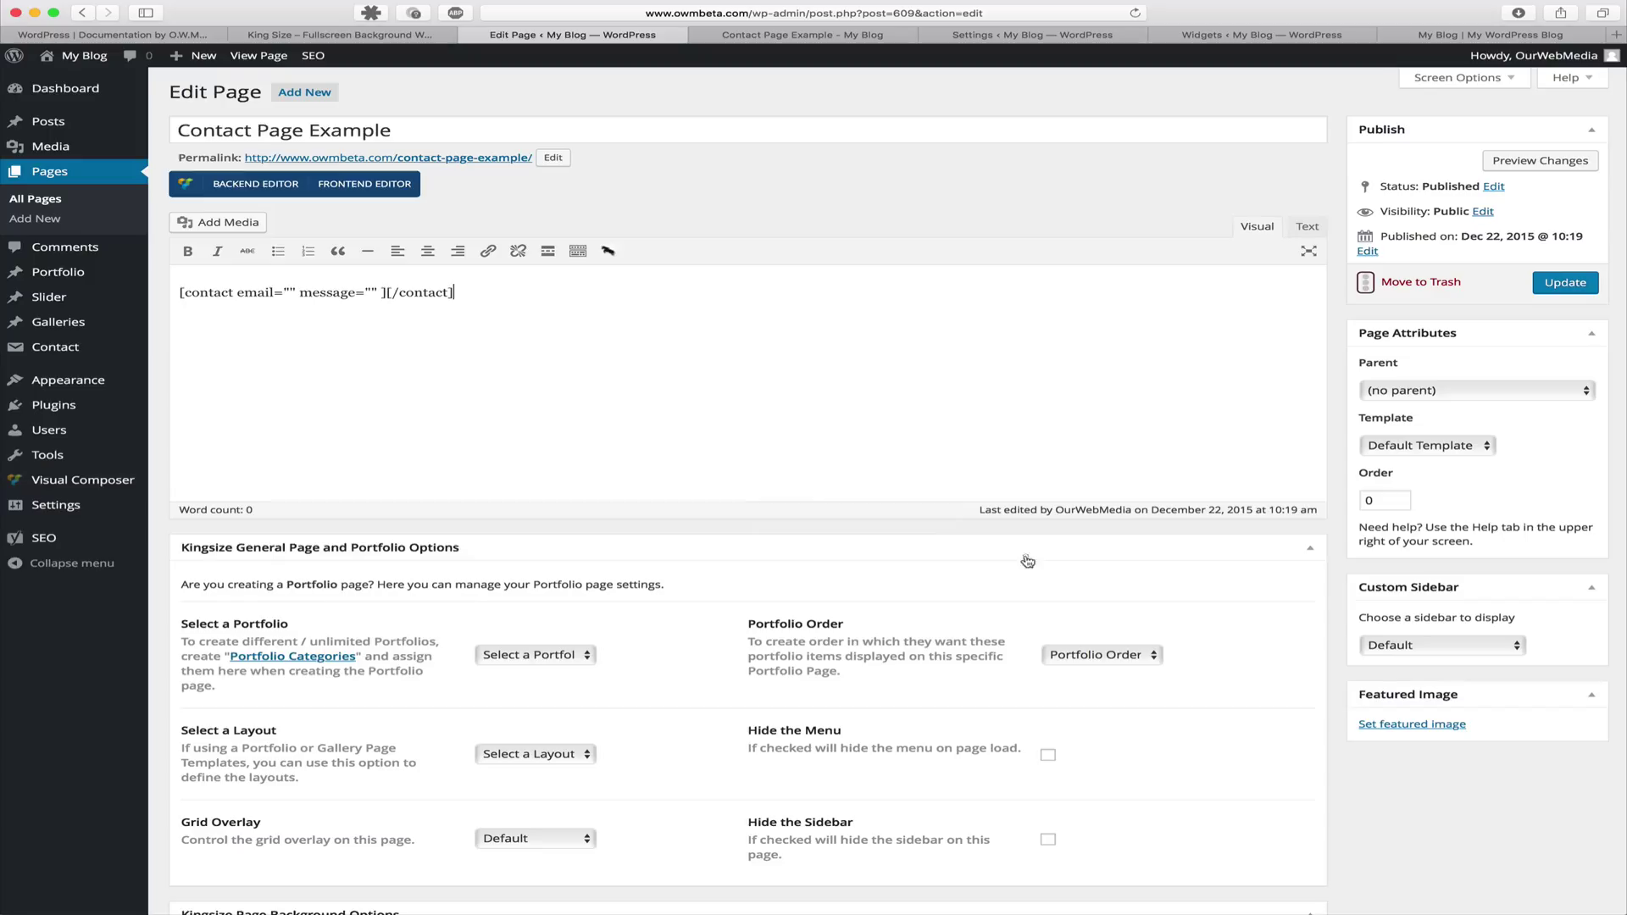
{"action": "left_click", "coordinate": [288, 291]}
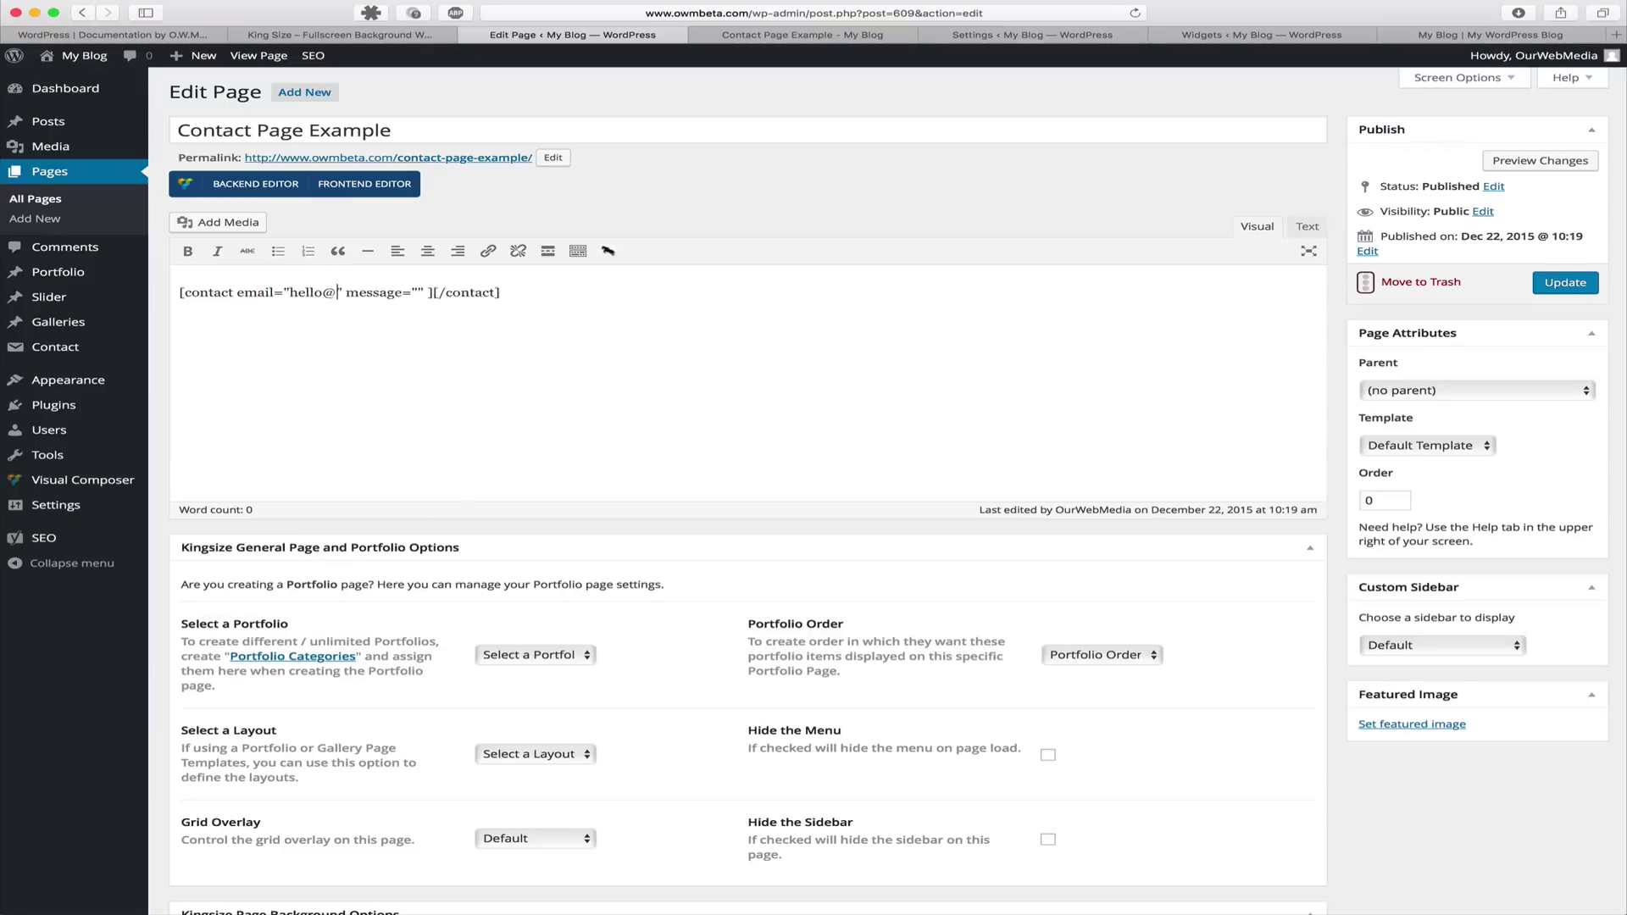
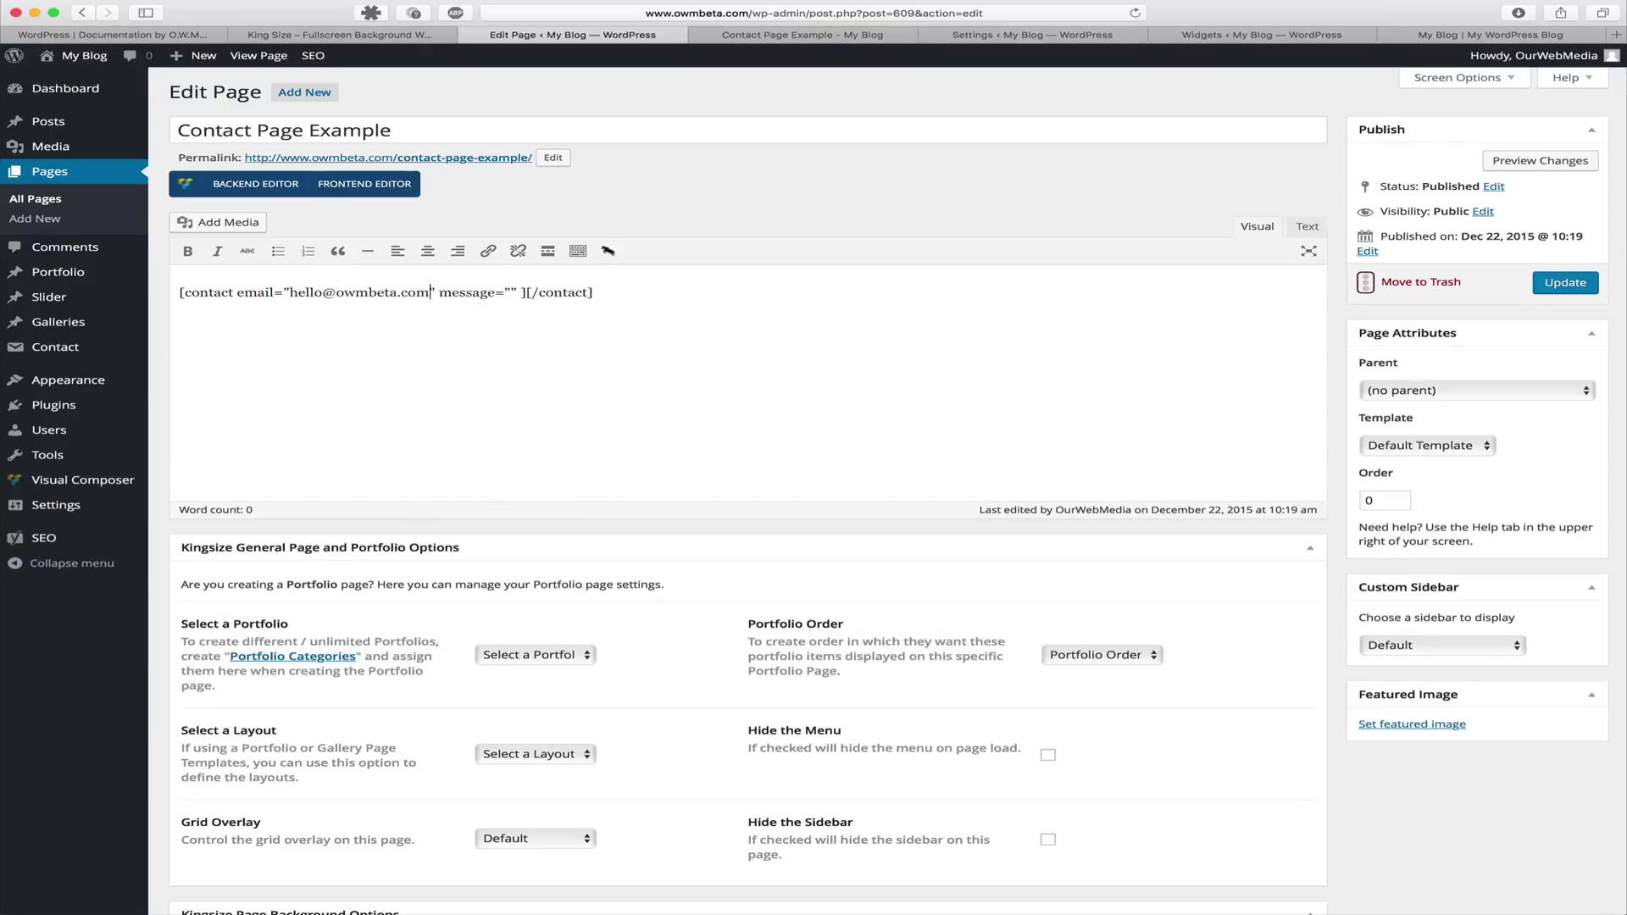
{"action": "left_click", "coordinate": [513, 295]}
{"action": "type", "text": "Success mess"}
{"action": "type", "text": "age here."}
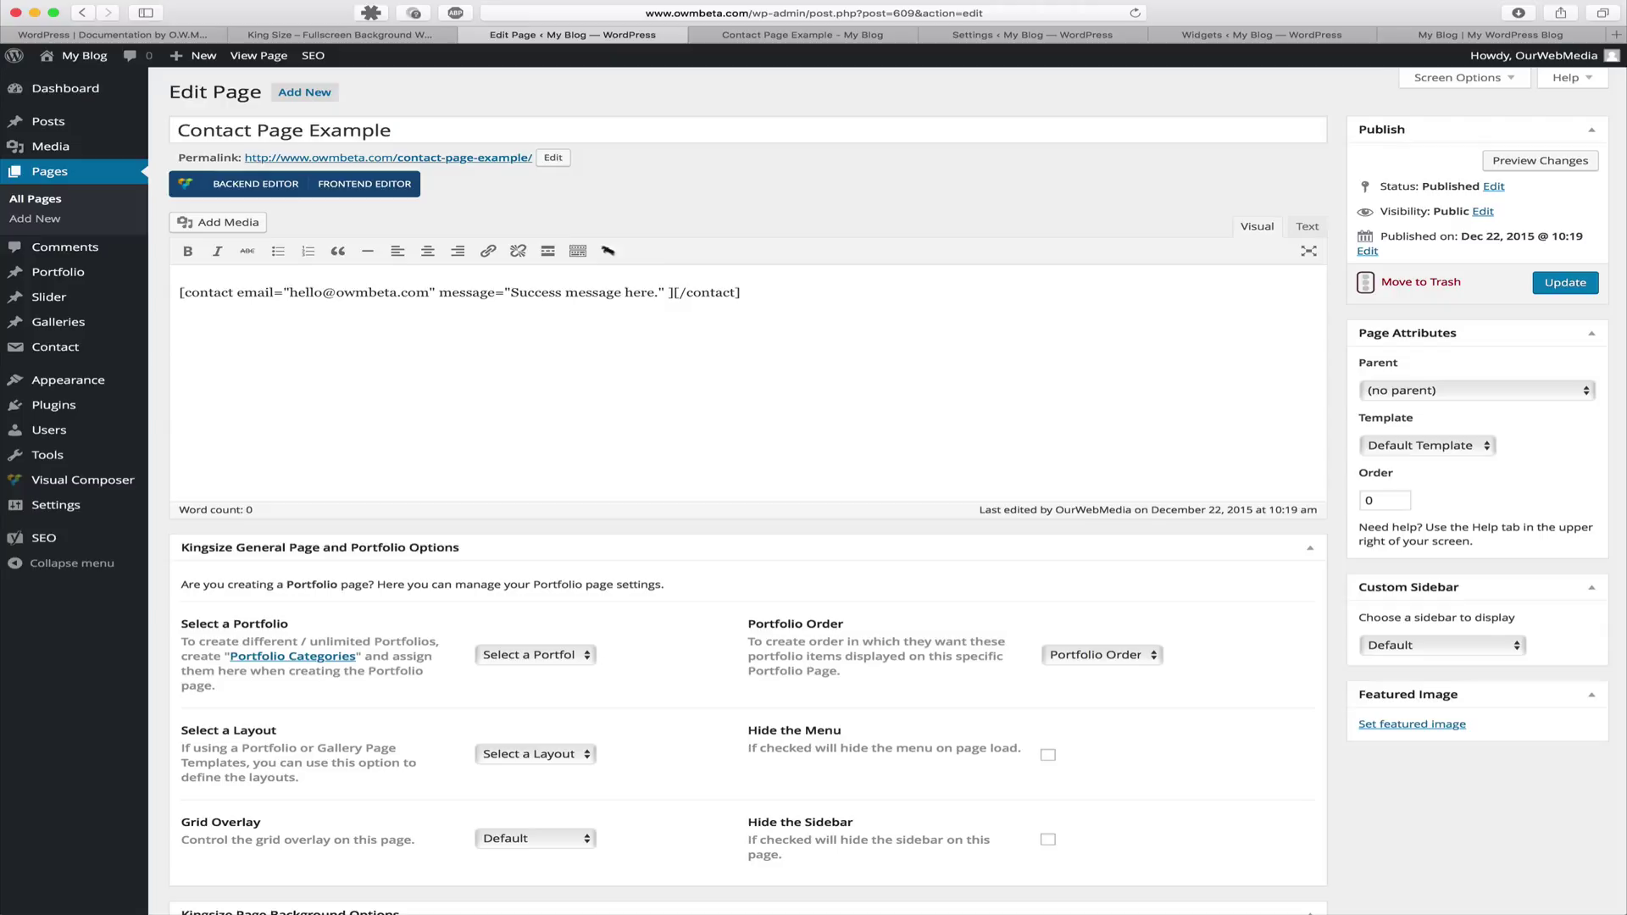
{"action": "left_click", "coordinate": [1550, 286]}
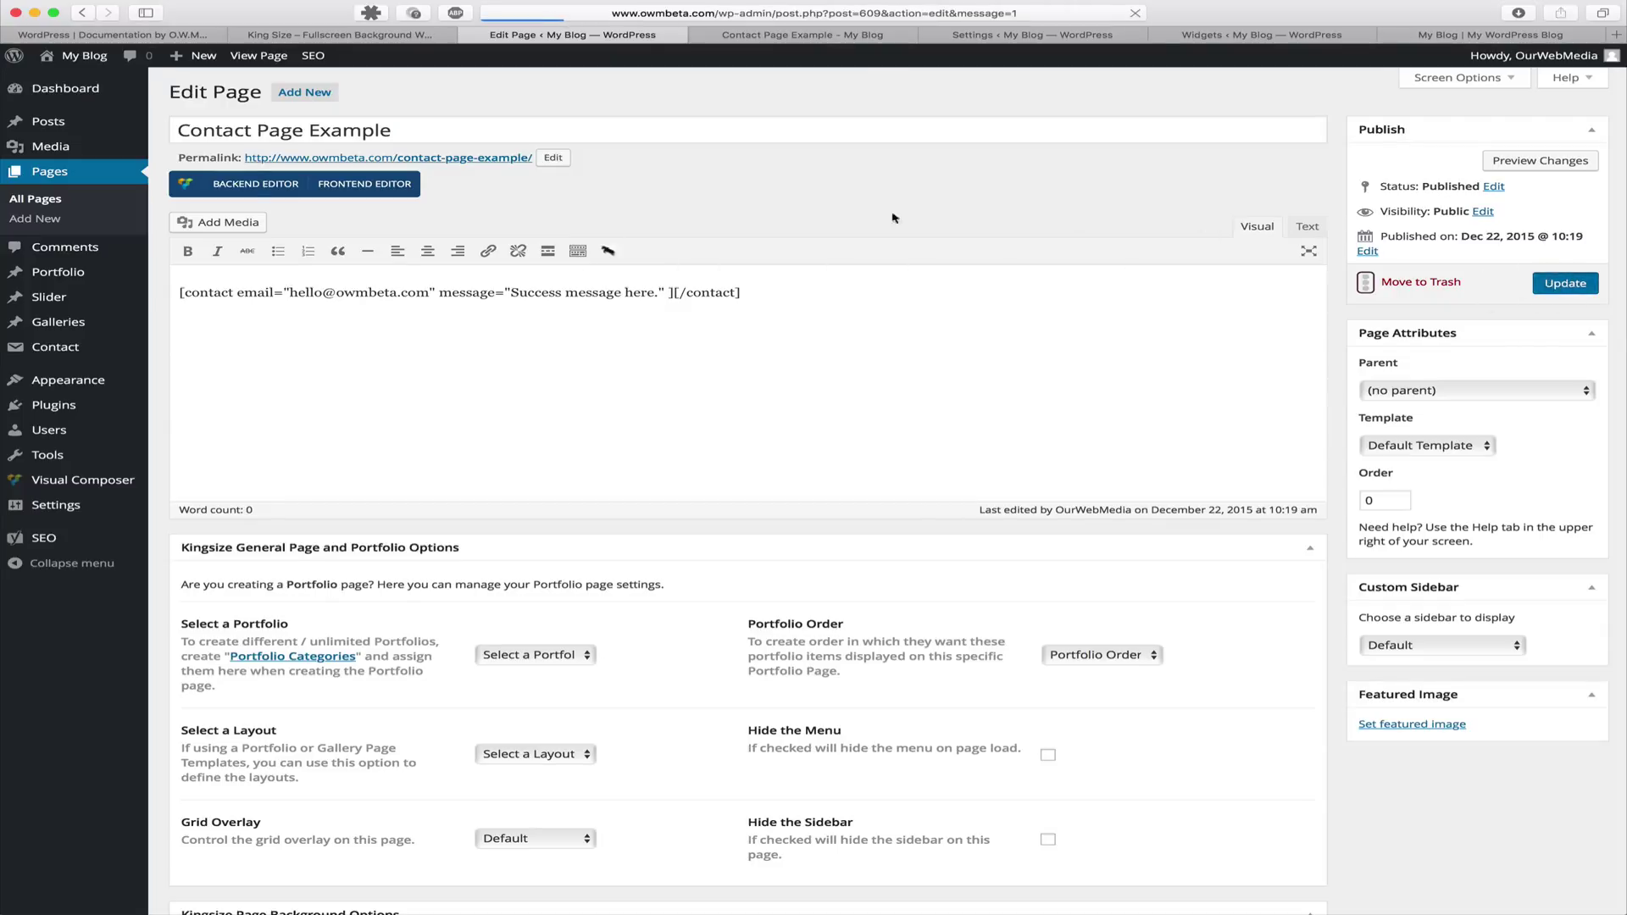
{"action": "left_click", "coordinate": [780, 35]}
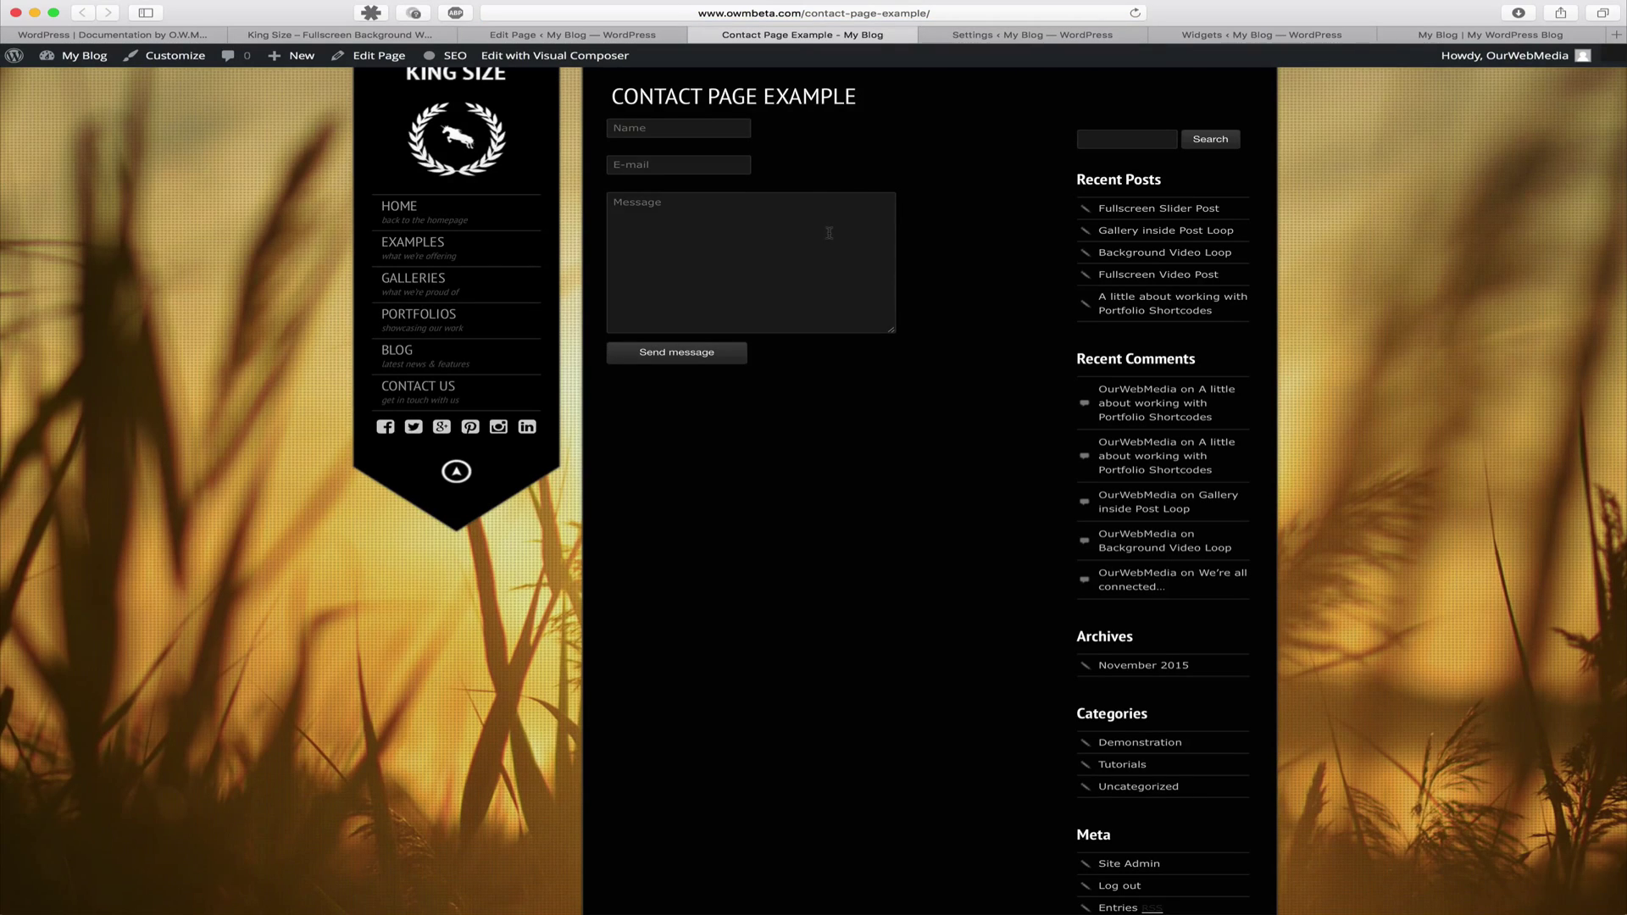
{"action": "left_click", "coordinate": [828, 231]}
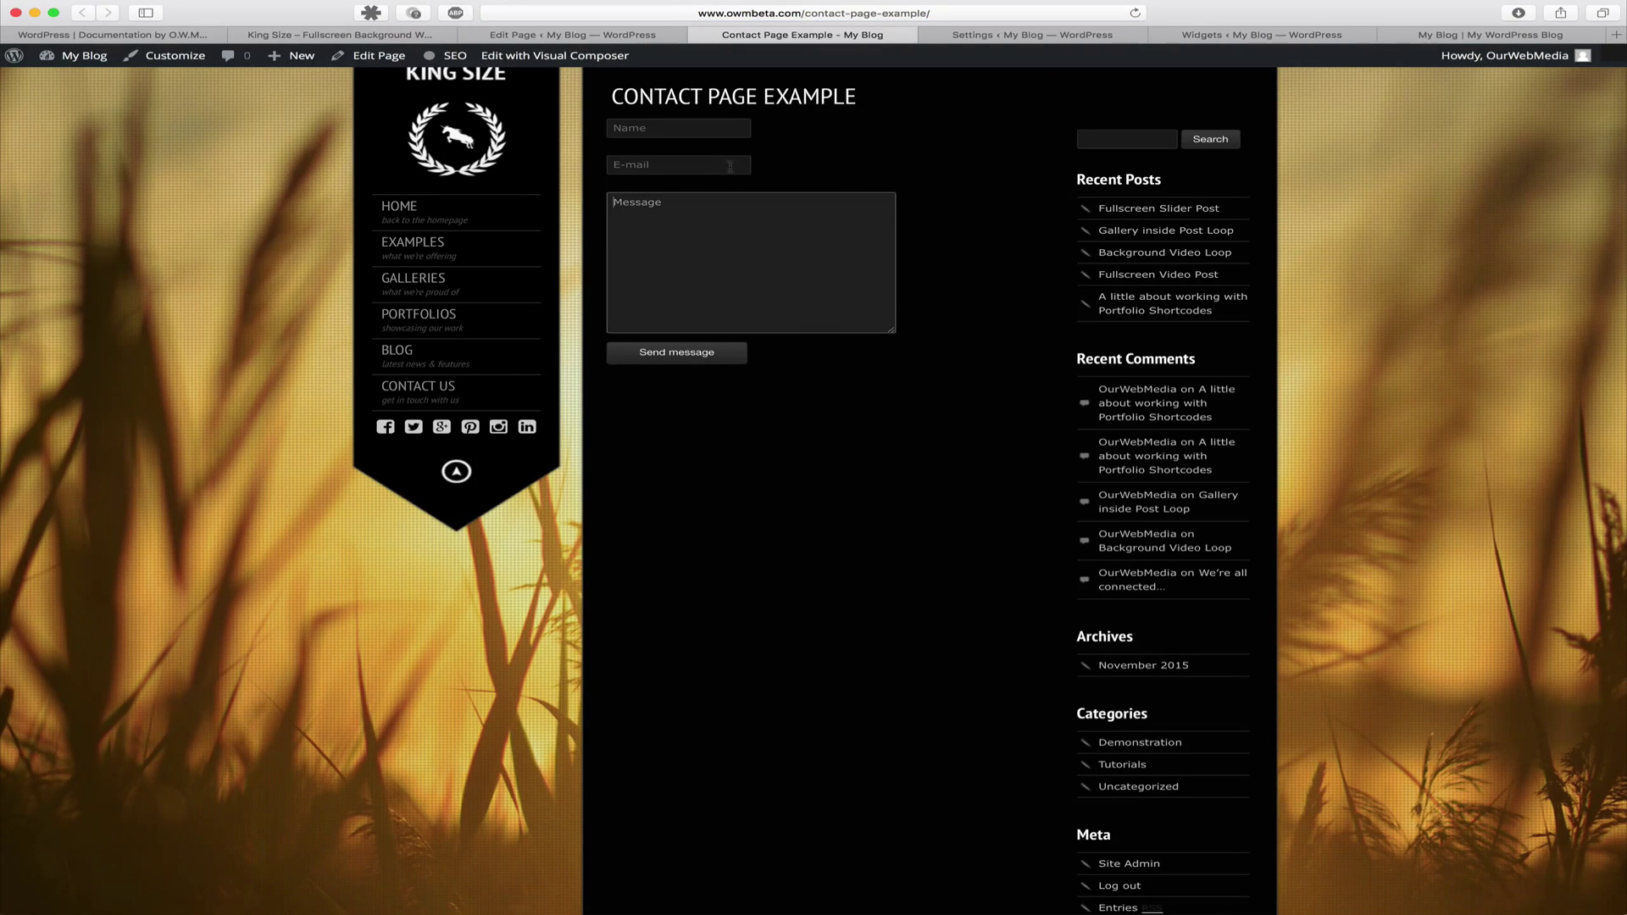
{"action": "scroll", "coordinate": [1036, 201], "scroll_direction": "down", "scroll_amount": 5}
{"action": "scroll", "coordinate": [1119, 210], "scroll_direction": "up", "scroll_amount": 4}
{"action": "scroll", "coordinate": [1127, 207], "scroll_direction": "up", "scroll_amount": 1}
{"action": "left_click", "coordinate": [551, 36]}
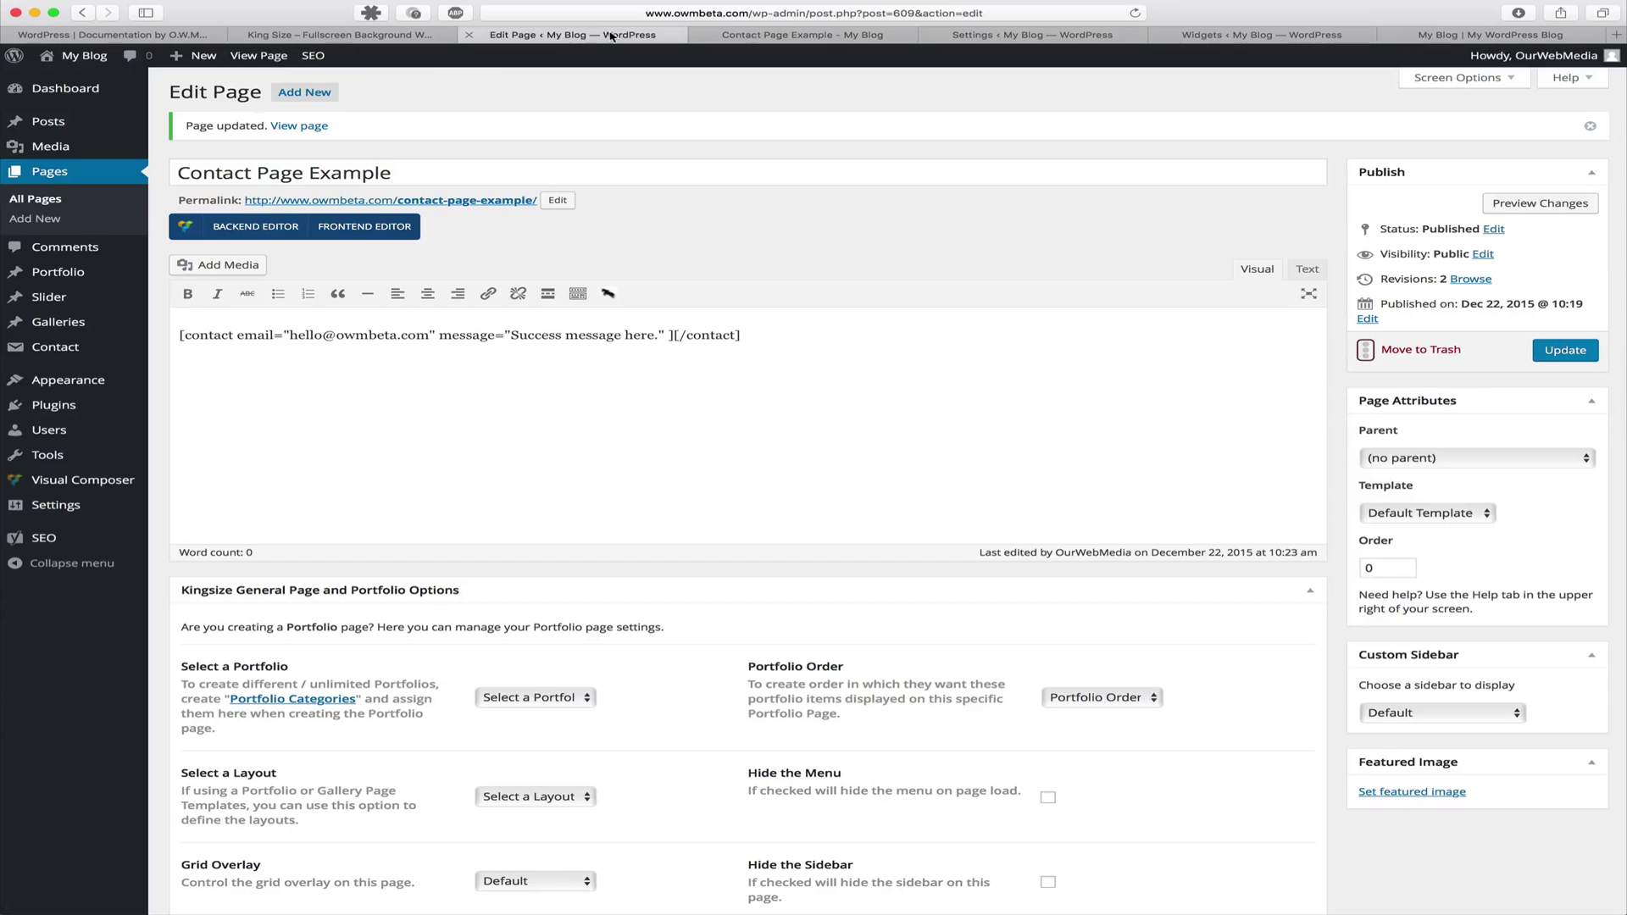